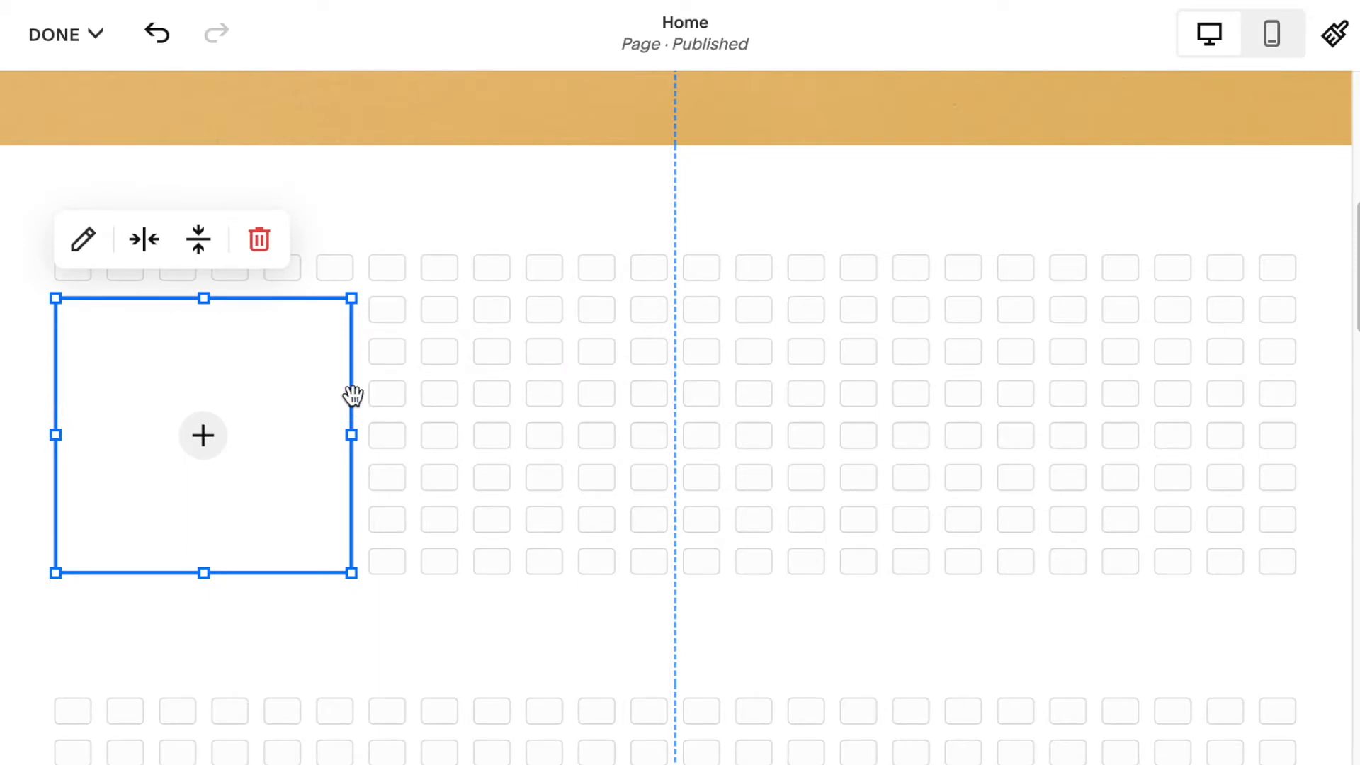
Set the empty image block's content alignment to left horizontally and top vertically.
{"action": "left_click", "coordinate": [144, 240]}
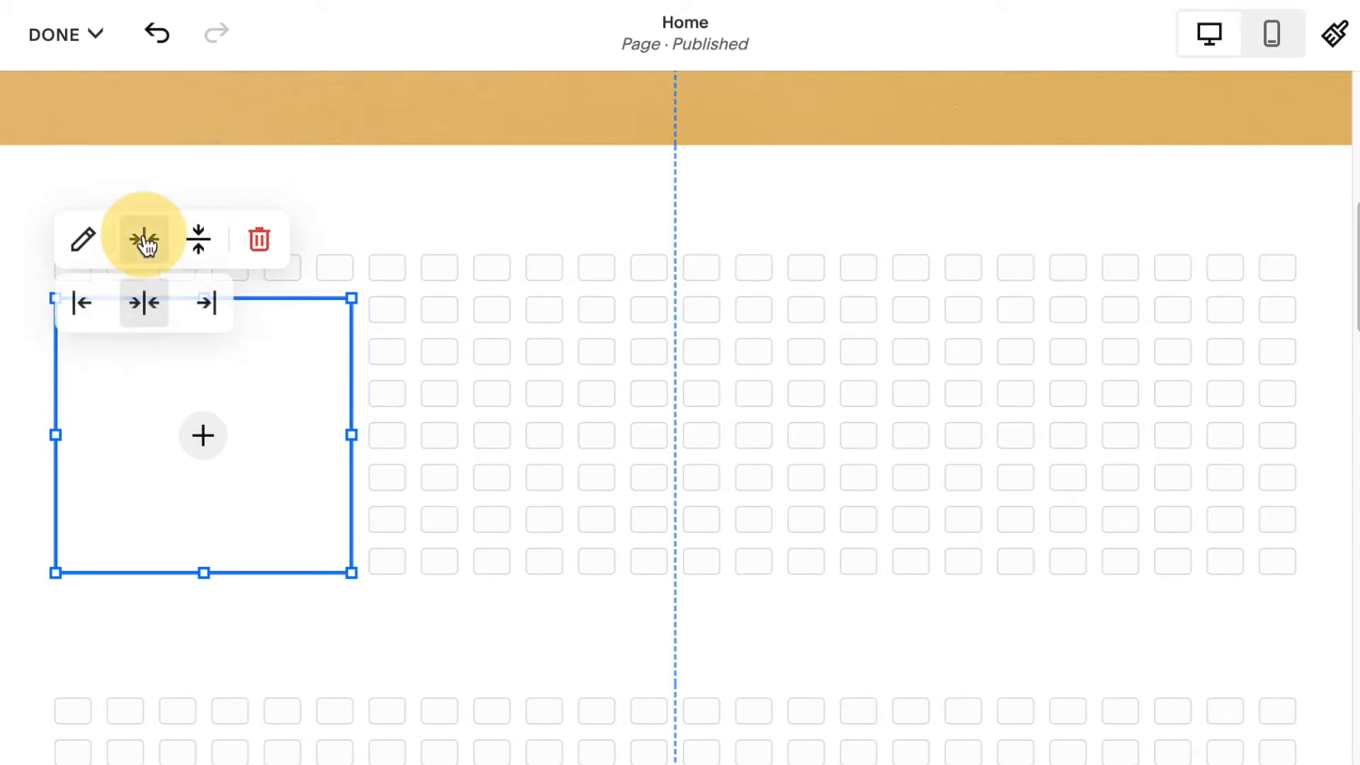
{"action": "left_click", "coordinate": [83, 303]}
{"action": "left_click", "coordinate": [199, 241]}
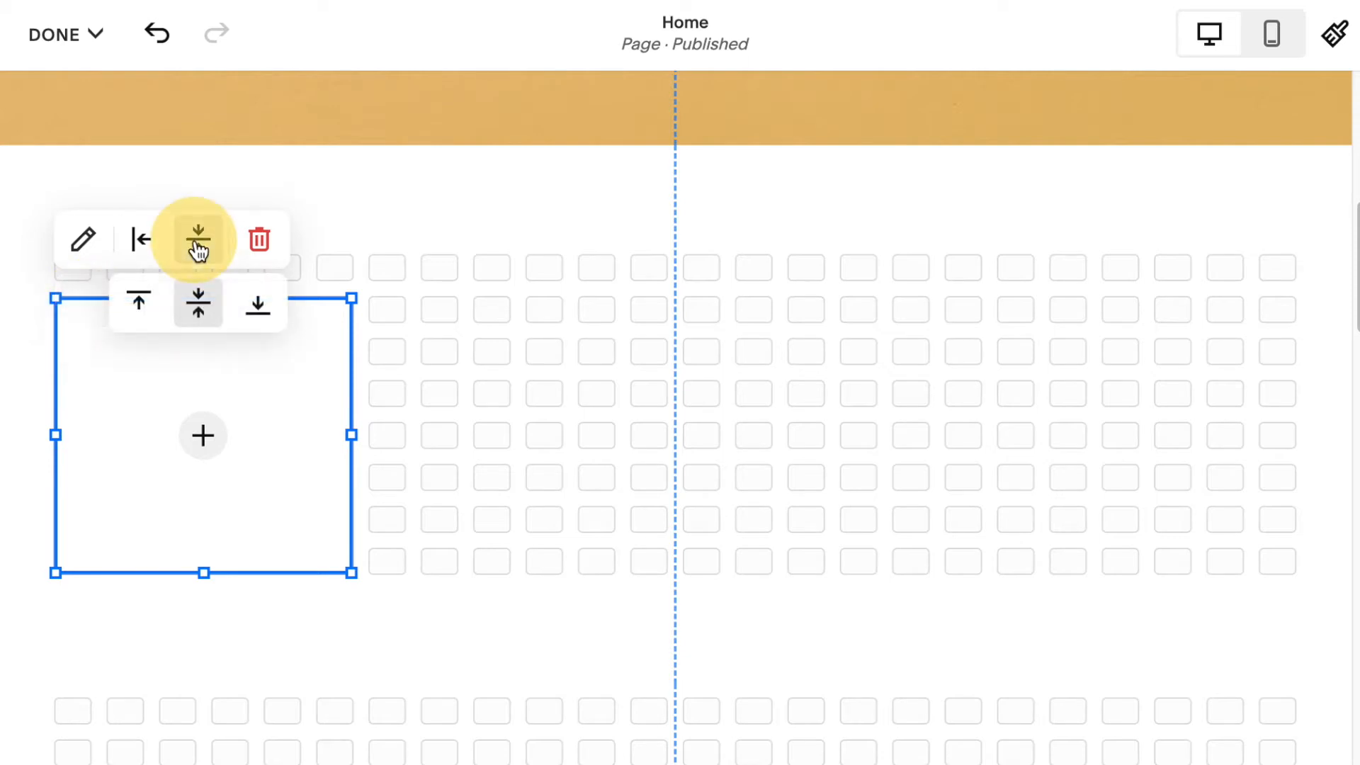
{"action": "left_click", "coordinate": [138, 302]}
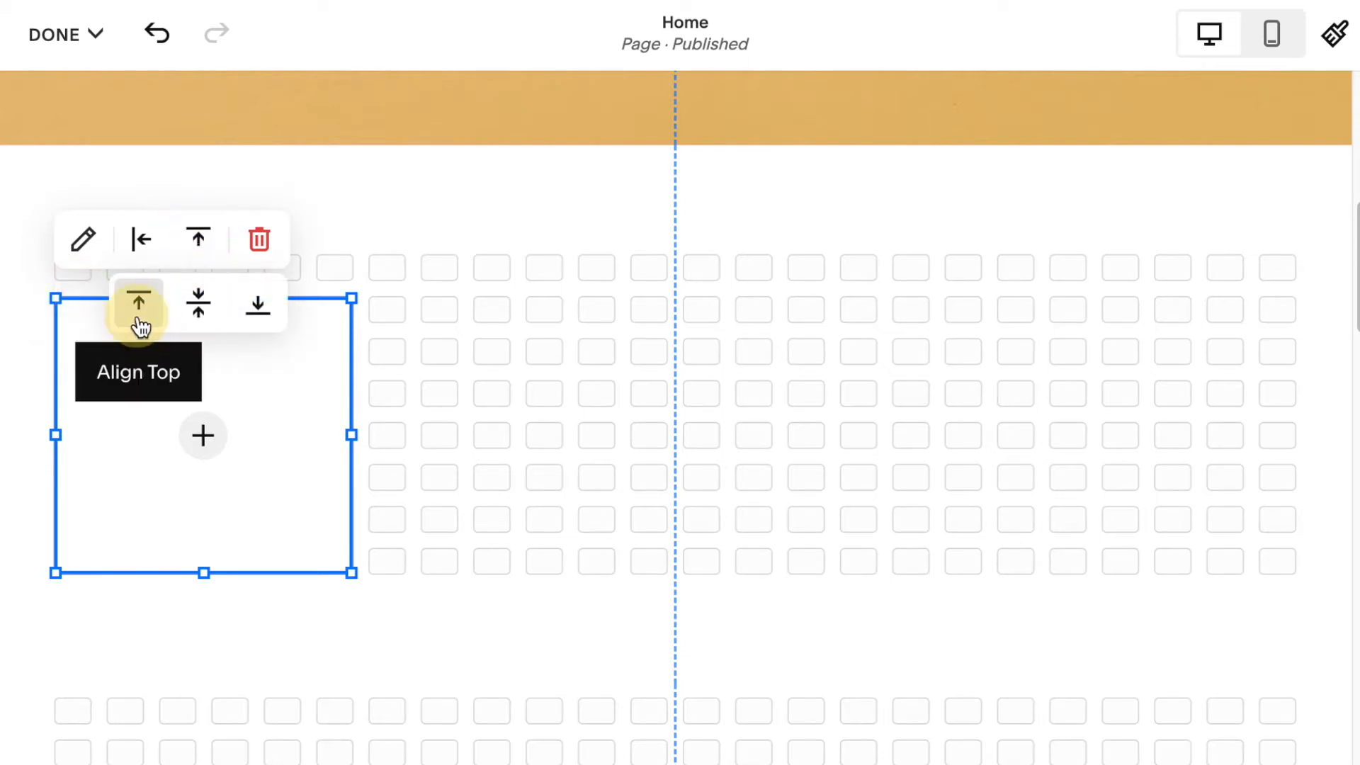
Move the empty image block to the section's middle and enlarge it to ten columns by eight rows, centred on the guide line.
{"action": "left_click", "coordinate": [117, 407]}
{"action": "left_click_drag", "start_coordinate": [117, 407], "coordinate": [583, 370]}
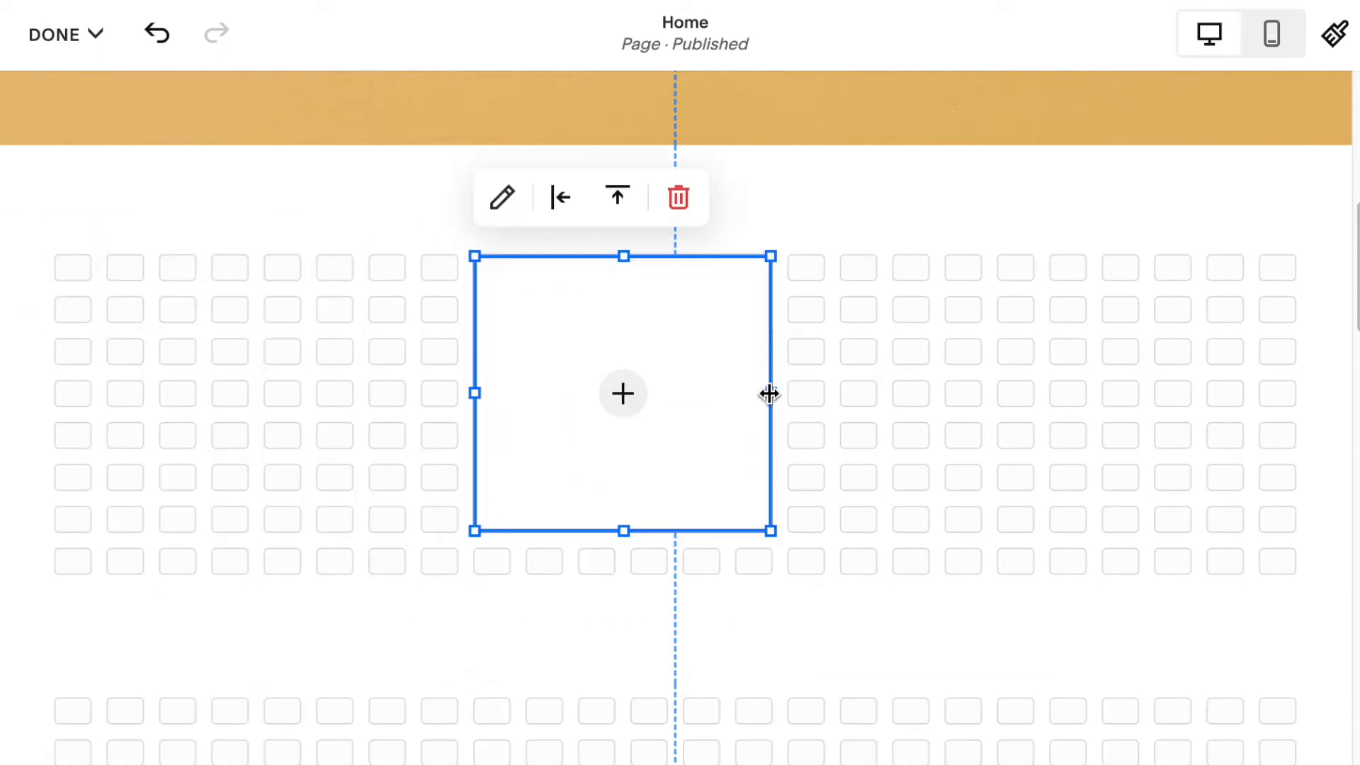
{"action": "left_click_drag", "start_coordinate": [771, 532], "coordinate": [956, 524]}
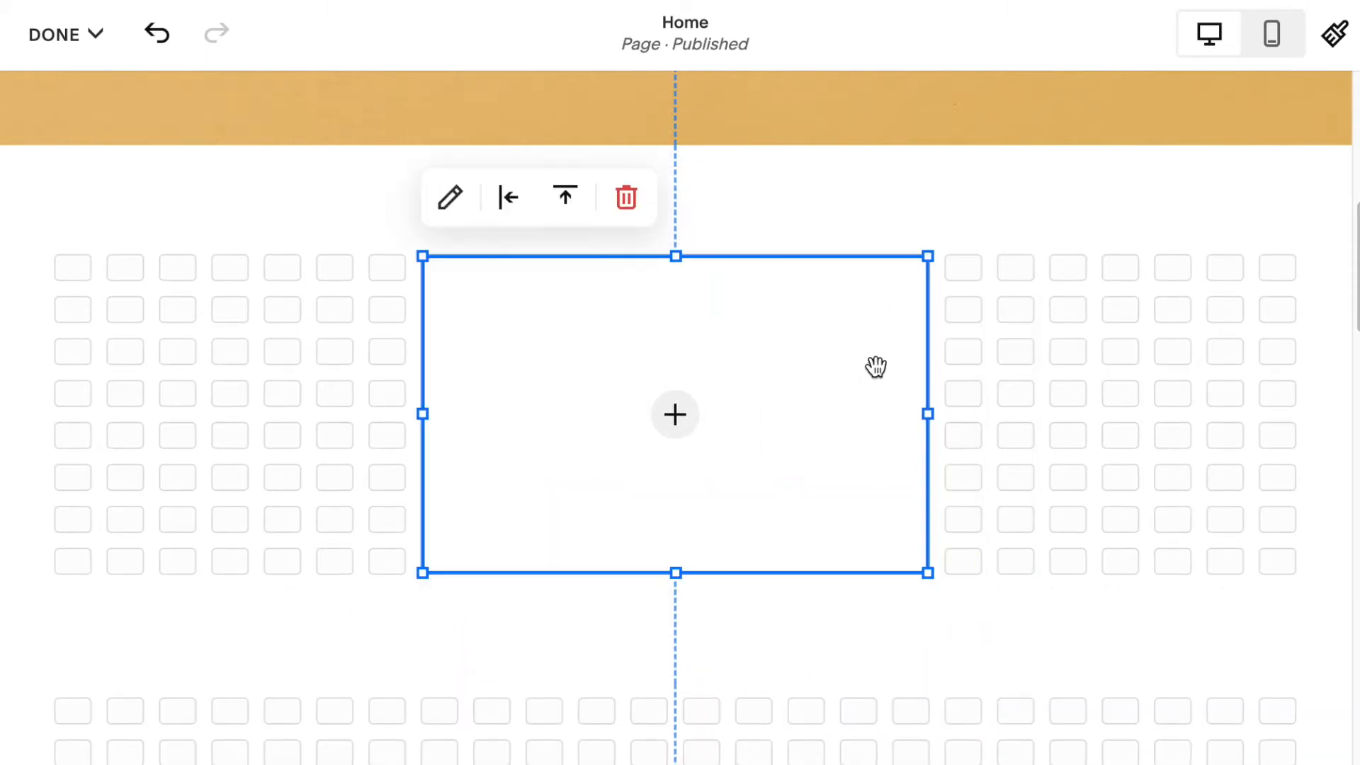
Fill the image block with the free stock photo of a green mountain ridge under a blue sky.
{"action": "left_click", "coordinate": [684, 422]}
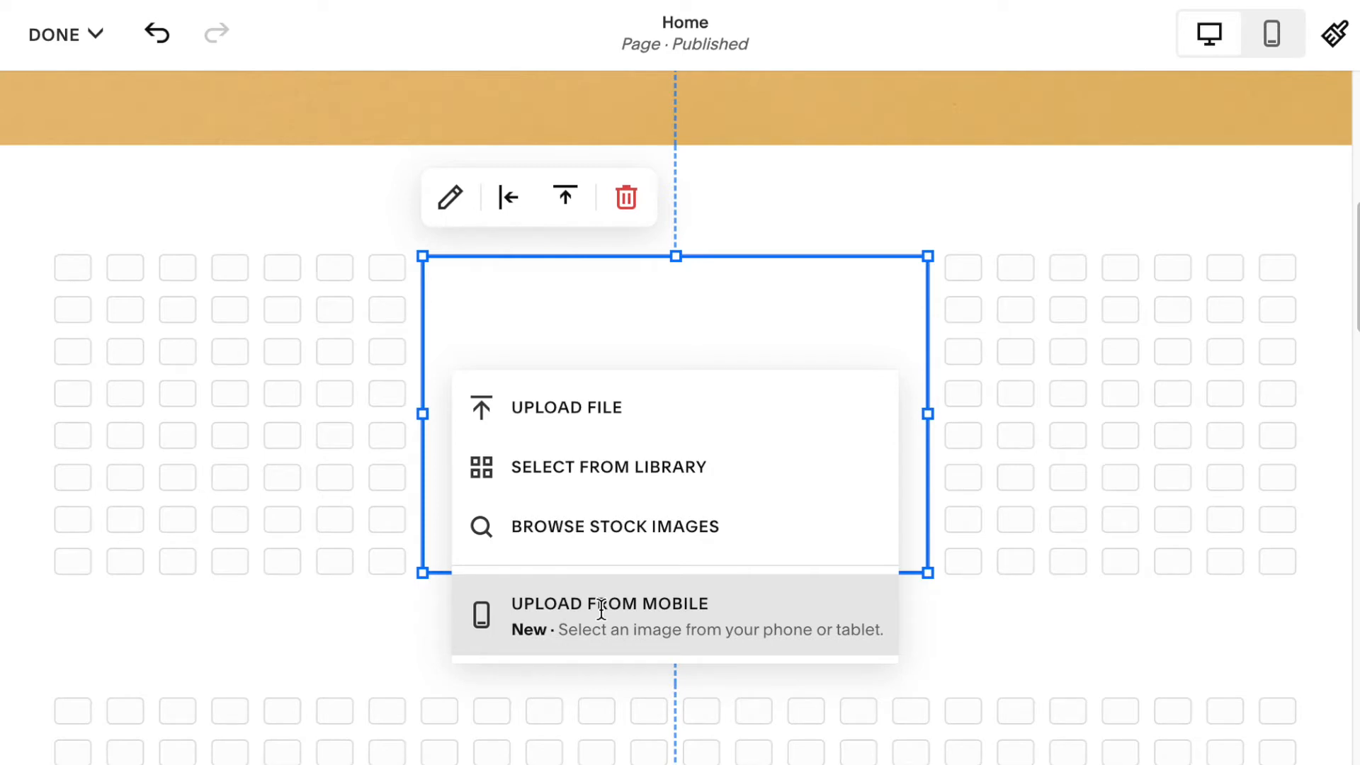
{"action": "left_click", "coordinate": [606, 528]}
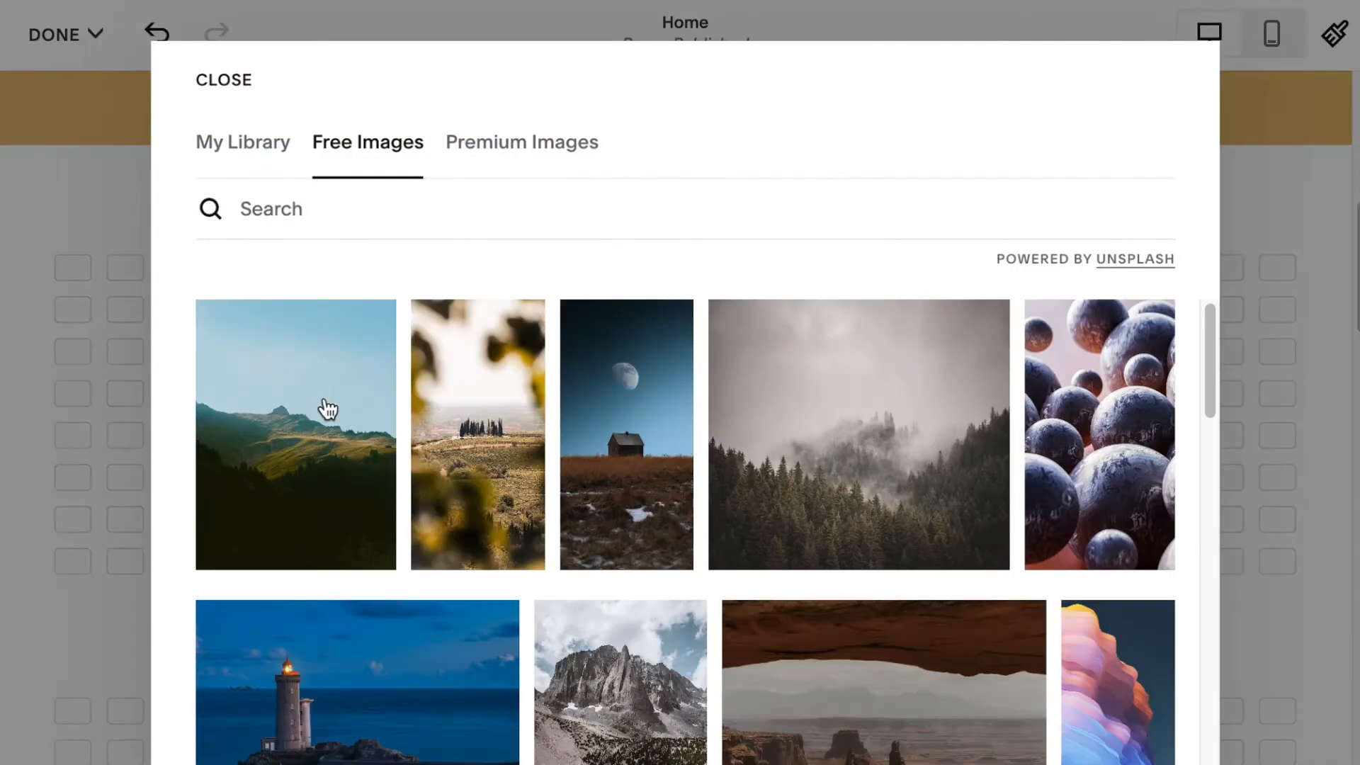
{"action": "left_click", "coordinate": [327, 409]}
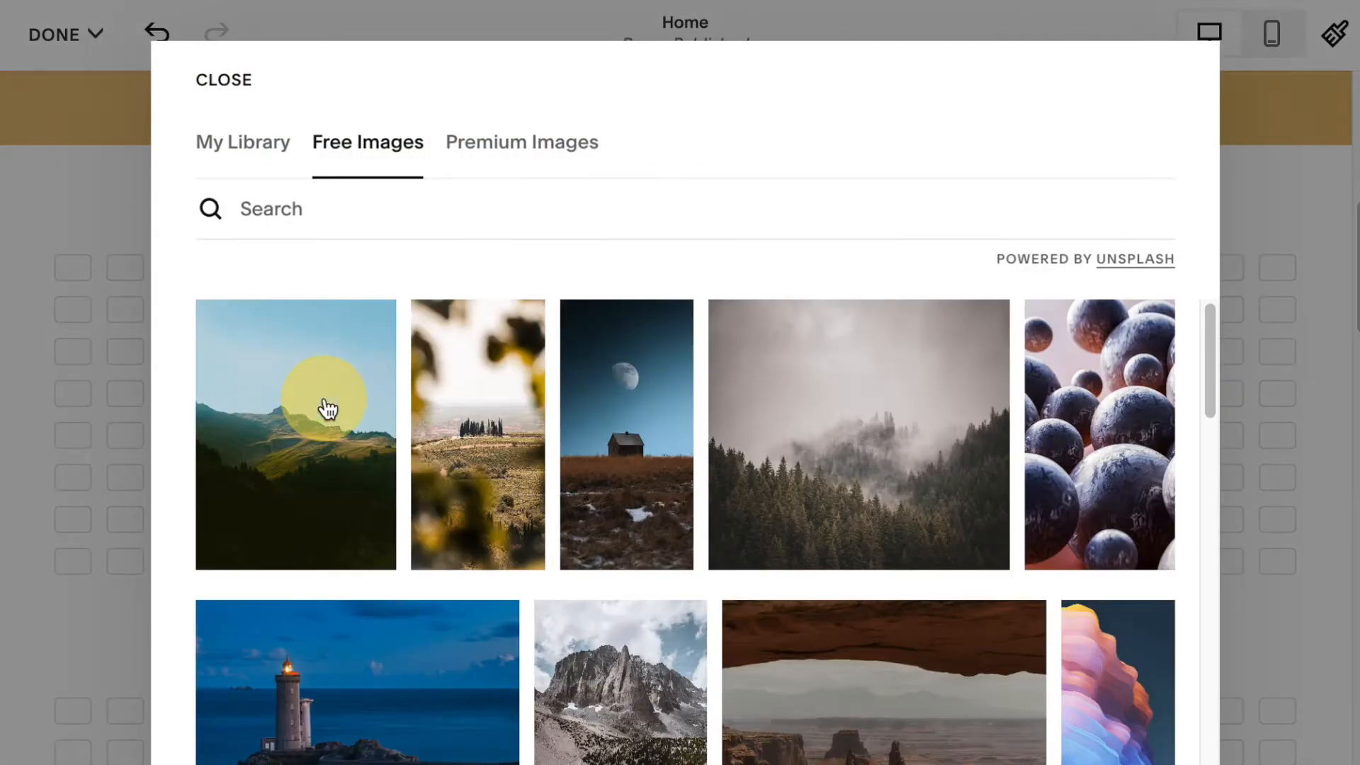
{"action": "left_click", "coordinate": [897, 662]}
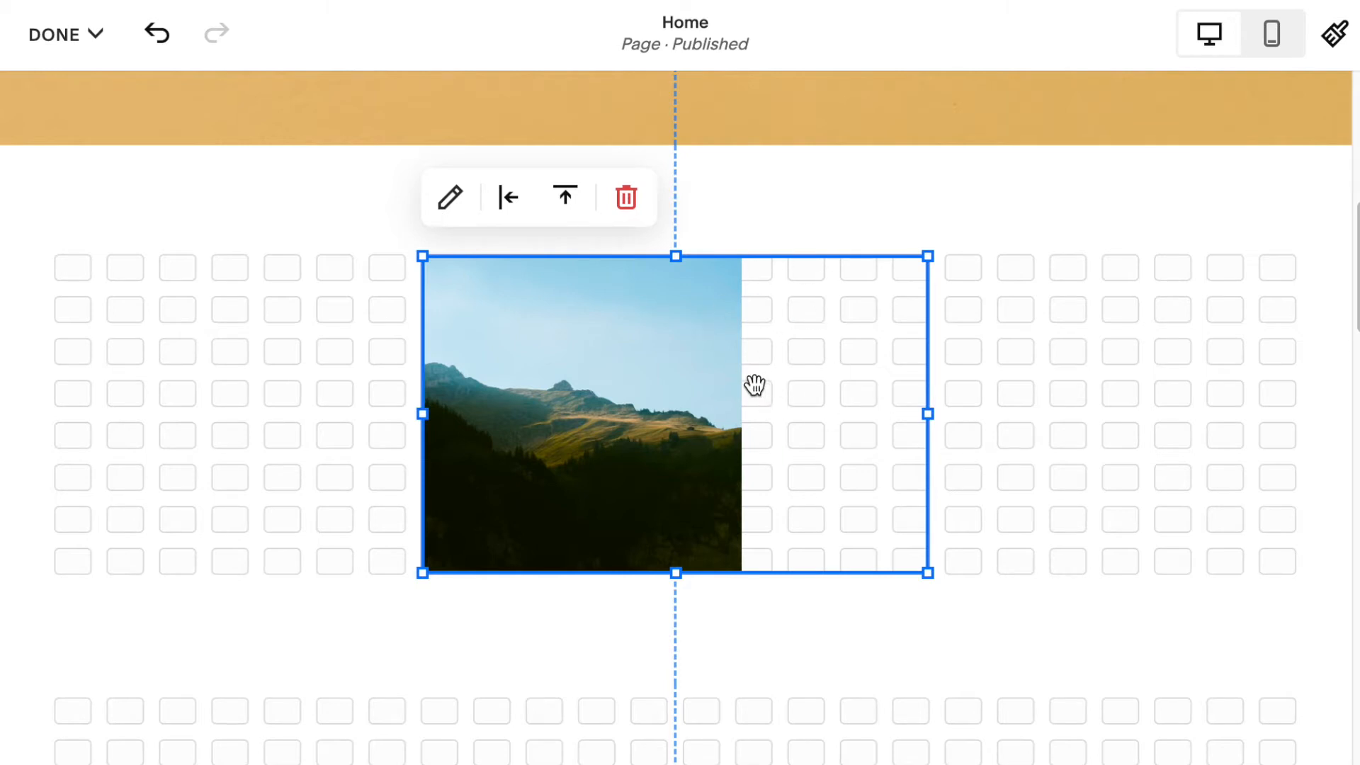
Center the mountain photo horizontally within its block and open the image block's settings.
{"action": "left_click", "coordinate": [508, 201]}
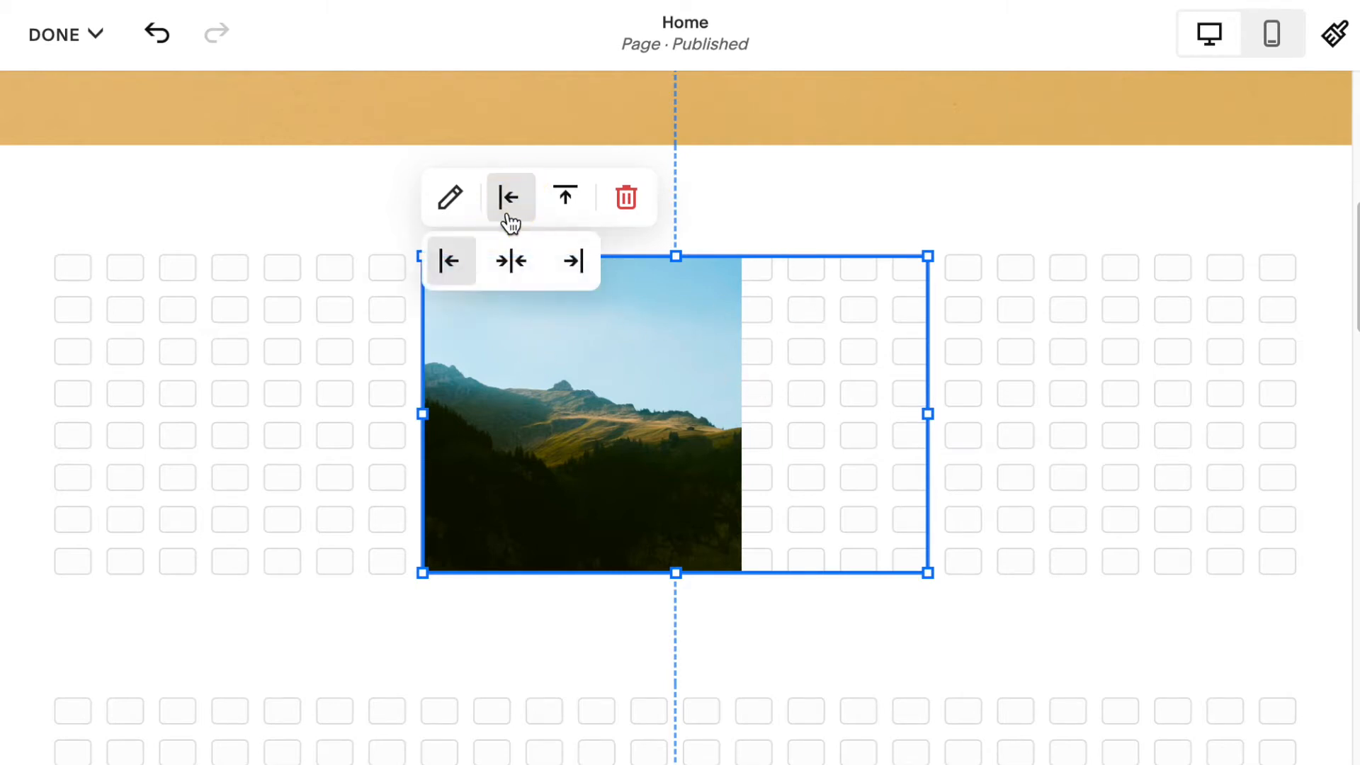
{"action": "left_click", "coordinate": [511, 281]}
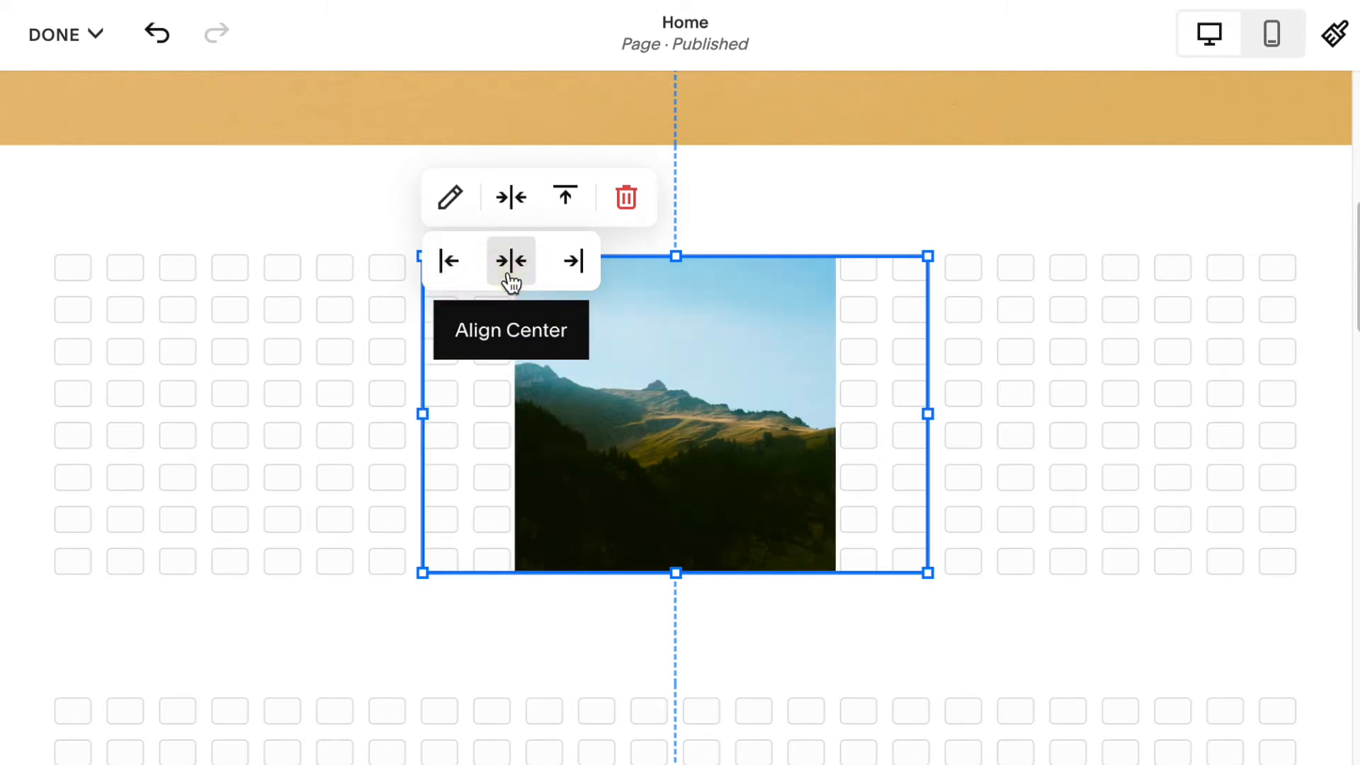
{"action": "left_click", "coordinate": [652, 389]}
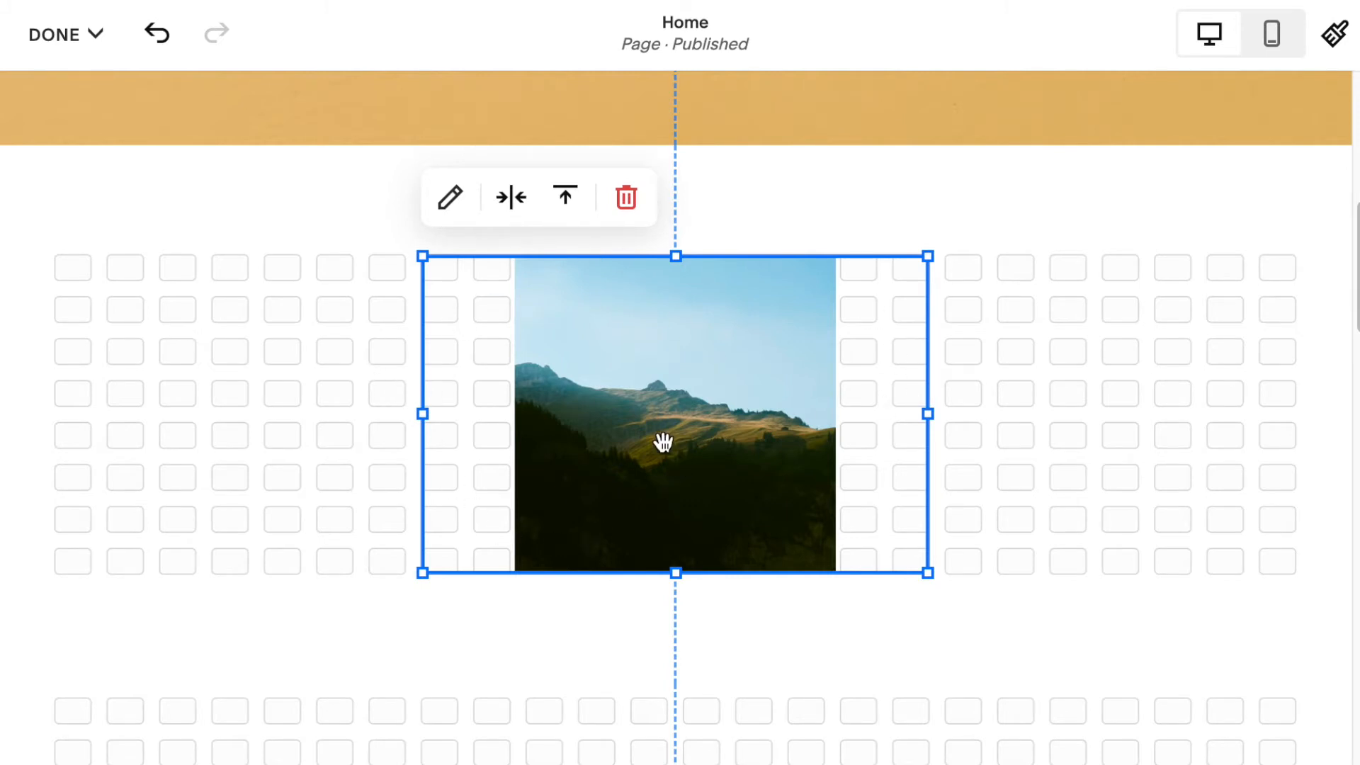
{"action": "left_click", "coordinate": [451, 207]}
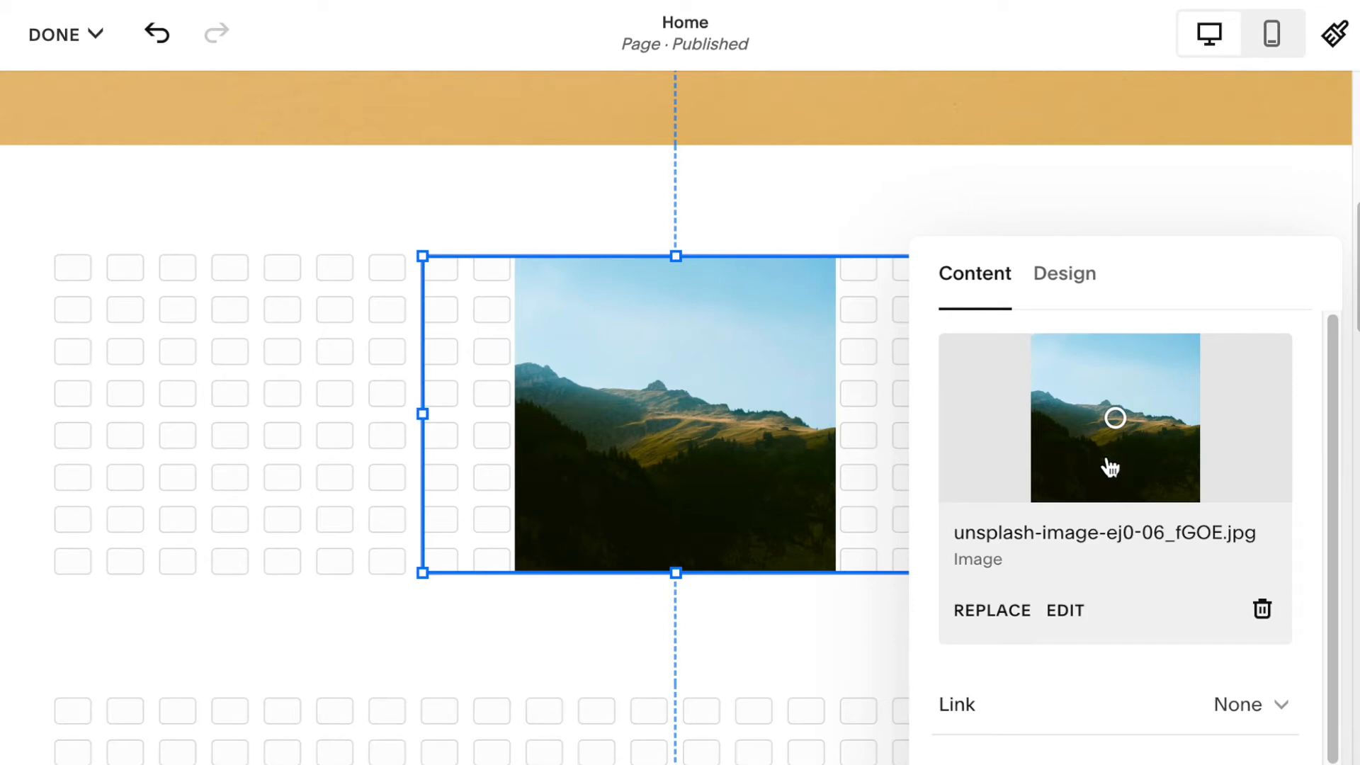
Try several crop ratios on the mountain photo, including 2:3, 1:1, Original and Custom, and discard the edits.
{"action": "left_click", "coordinate": [1072, 622]}
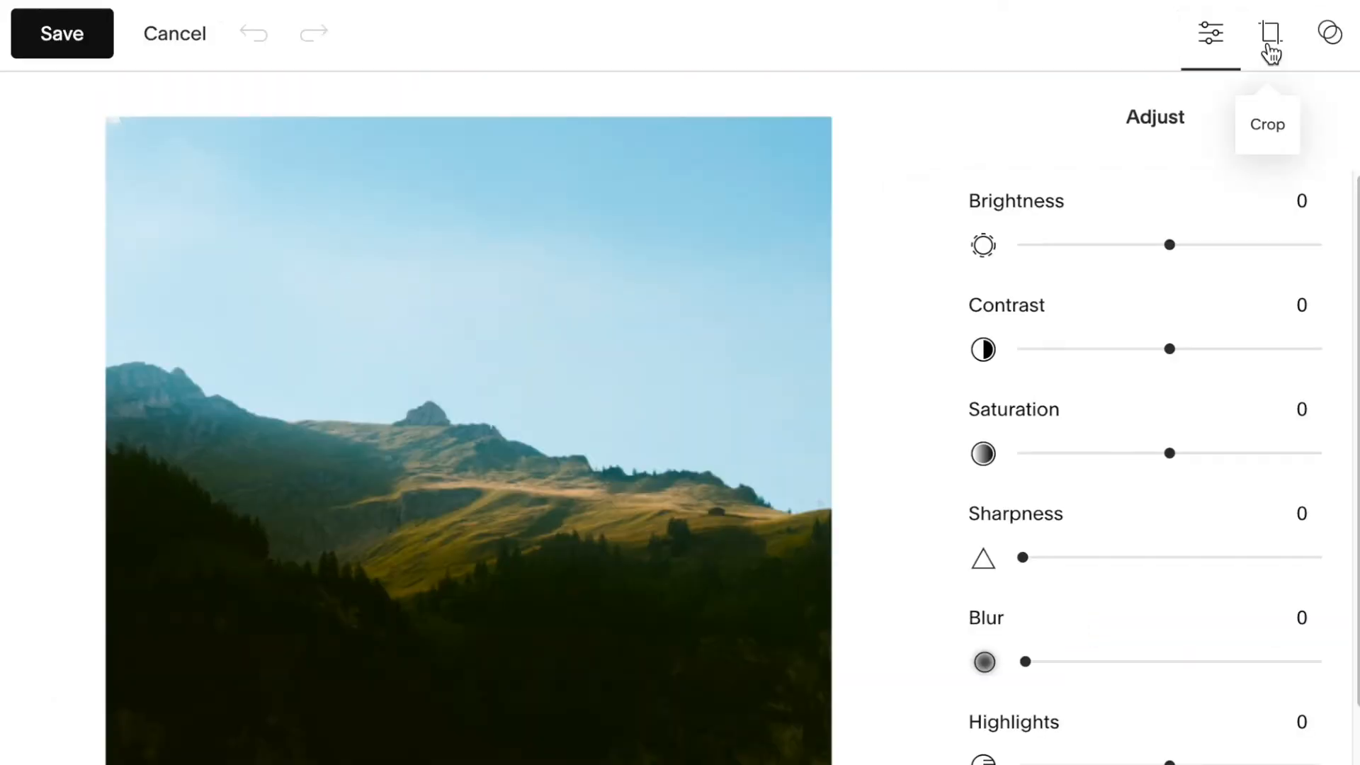
{"action": "left_click", "coordinate": [1270, 51]}
{"action": "left_click", "coordinate": [1004, 281]}
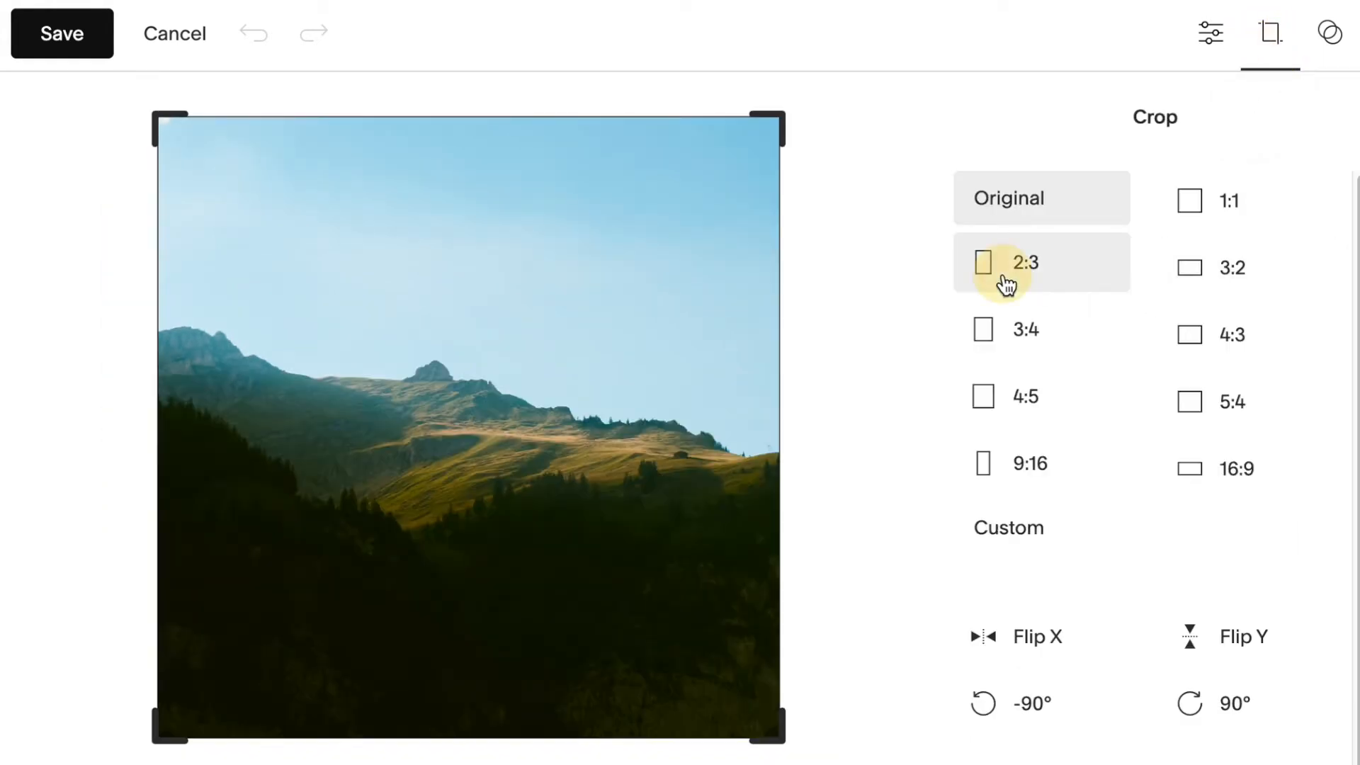
{"action": "left_click", "coordinate": [1221, 293]}
{"action": "left_click", "coordinate": [1192, 200]}
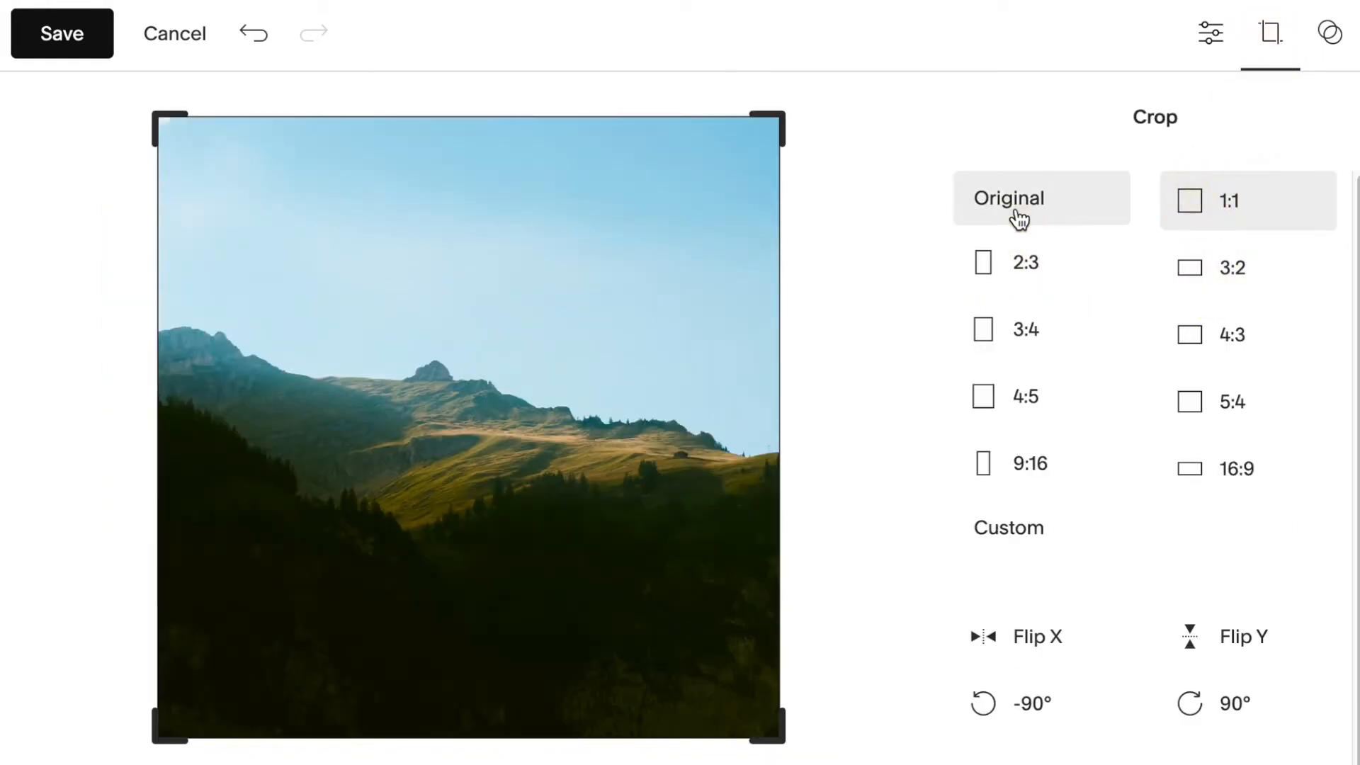
{"action": "left_click", "coordinate": [1014, 213]}
{"action": "left_click", "coordinate": [1007, 555]}
{"action": "mouse_move", "coordinate": [777, 731]}
{"action": "left_mouse_down"}
{"action": "mouse_move", "coordinate": [587, 470]}
{"action": "mouse_move", "coordinate": [744, 548]}
{"action": "mouse_move", "coordinate": [607, 686]}
{"action": "mouse_move", "coordinate": [779, 722]}
{"action": "mouse_move", "coordinate": [779, 735]}
{"action": "left_mouse_up"}
{"action": "left_click", "coordinate": [168, 39]}
{"action": "left_click", "coordinate": [800, 503]}
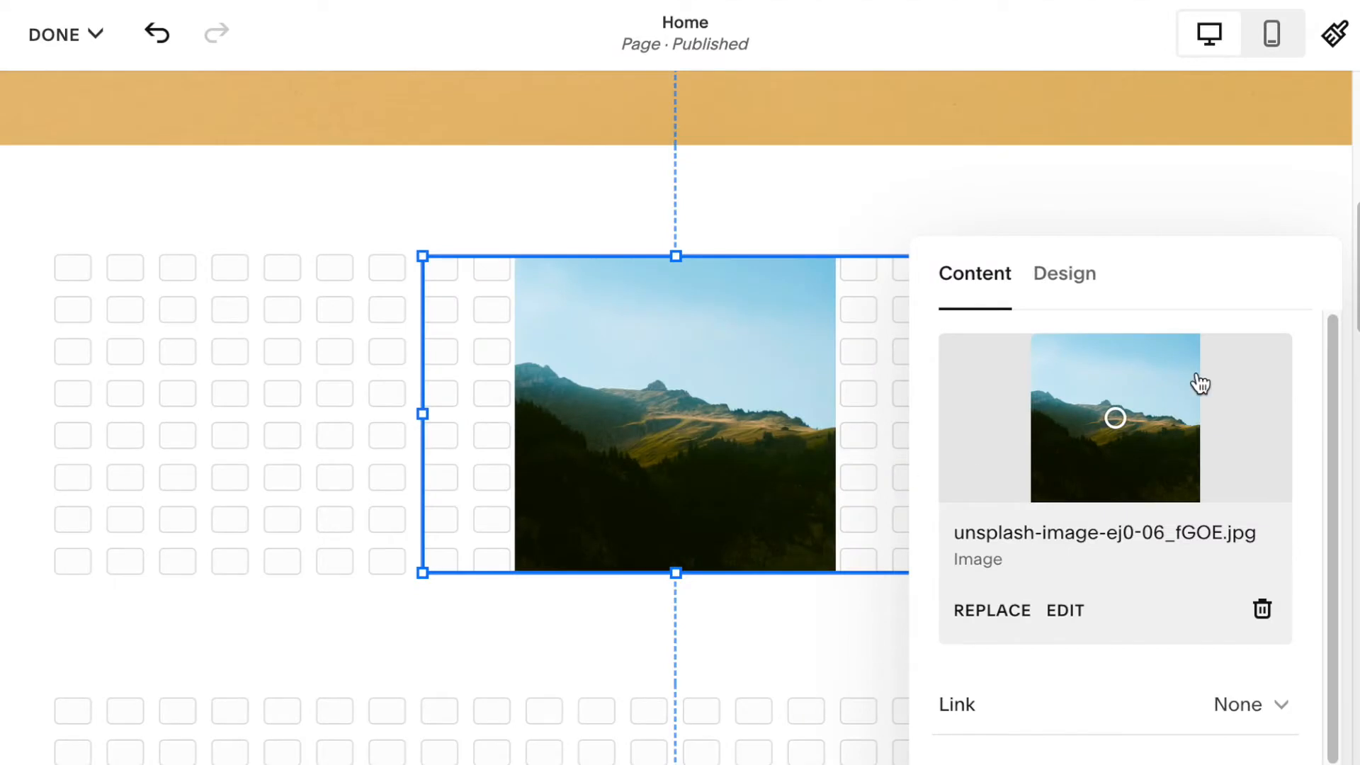
Move the image settings out of the way and set the photo's design to Fill.
{"action": "left_click_drag", "start_coordinate": [1189, 283], "coordinate": [1176, 171]}
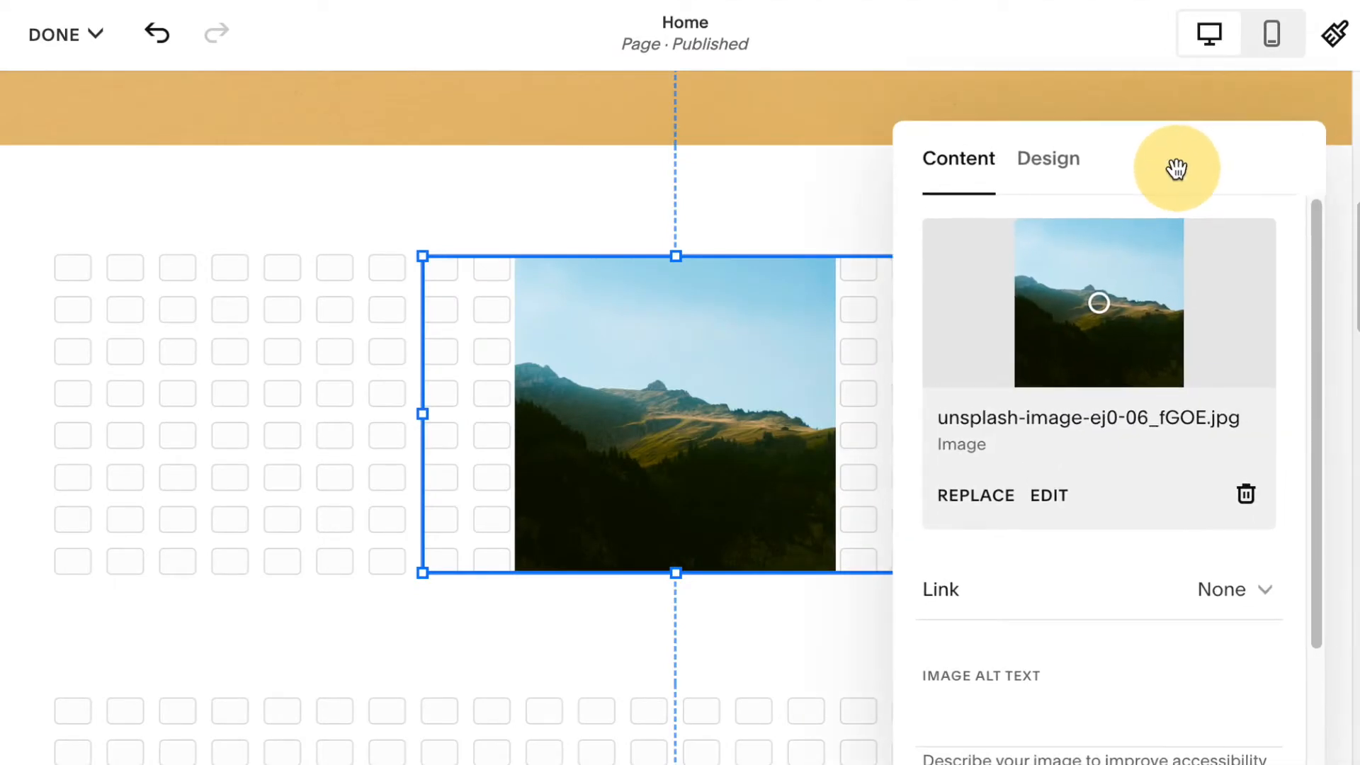
{"action": "left_click", "coordinate": [1041, 177]}
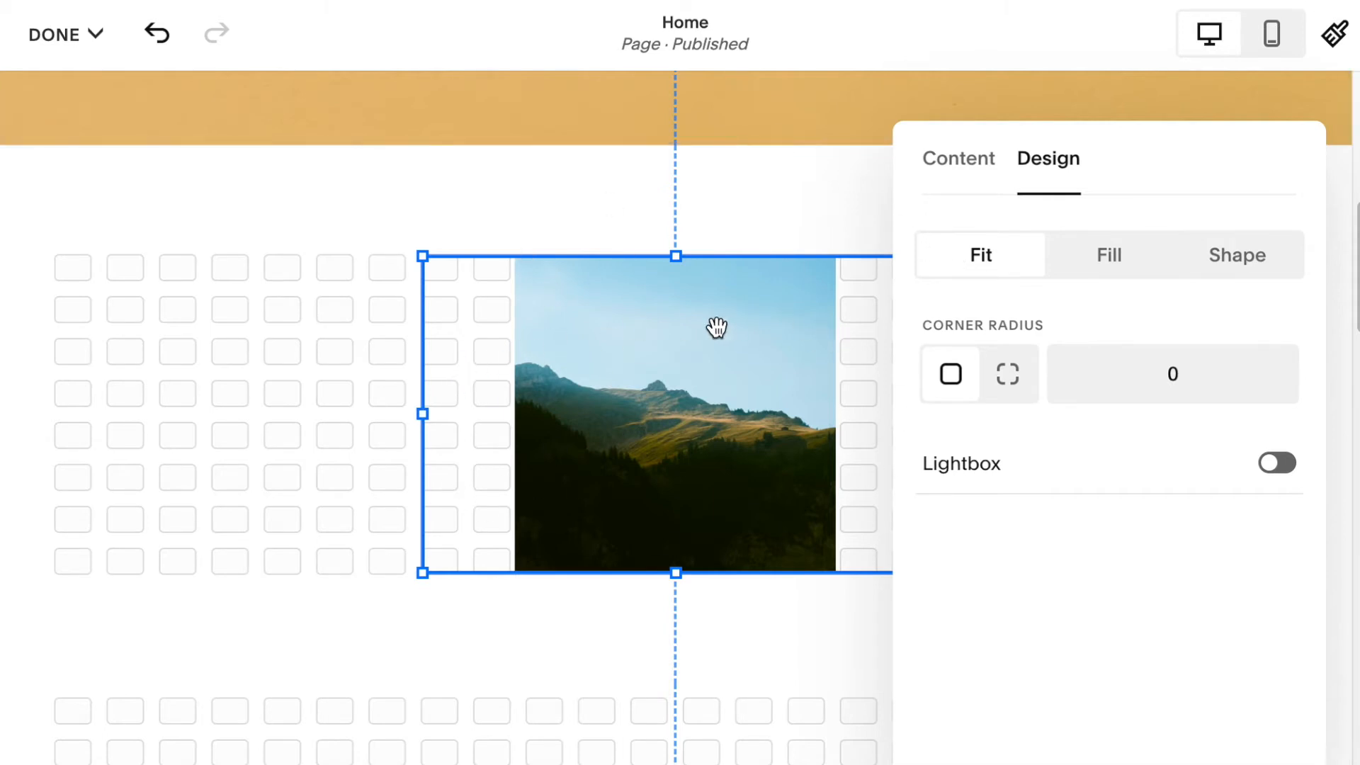
{"action": "left_click", "coordinate": [1105, 267]}
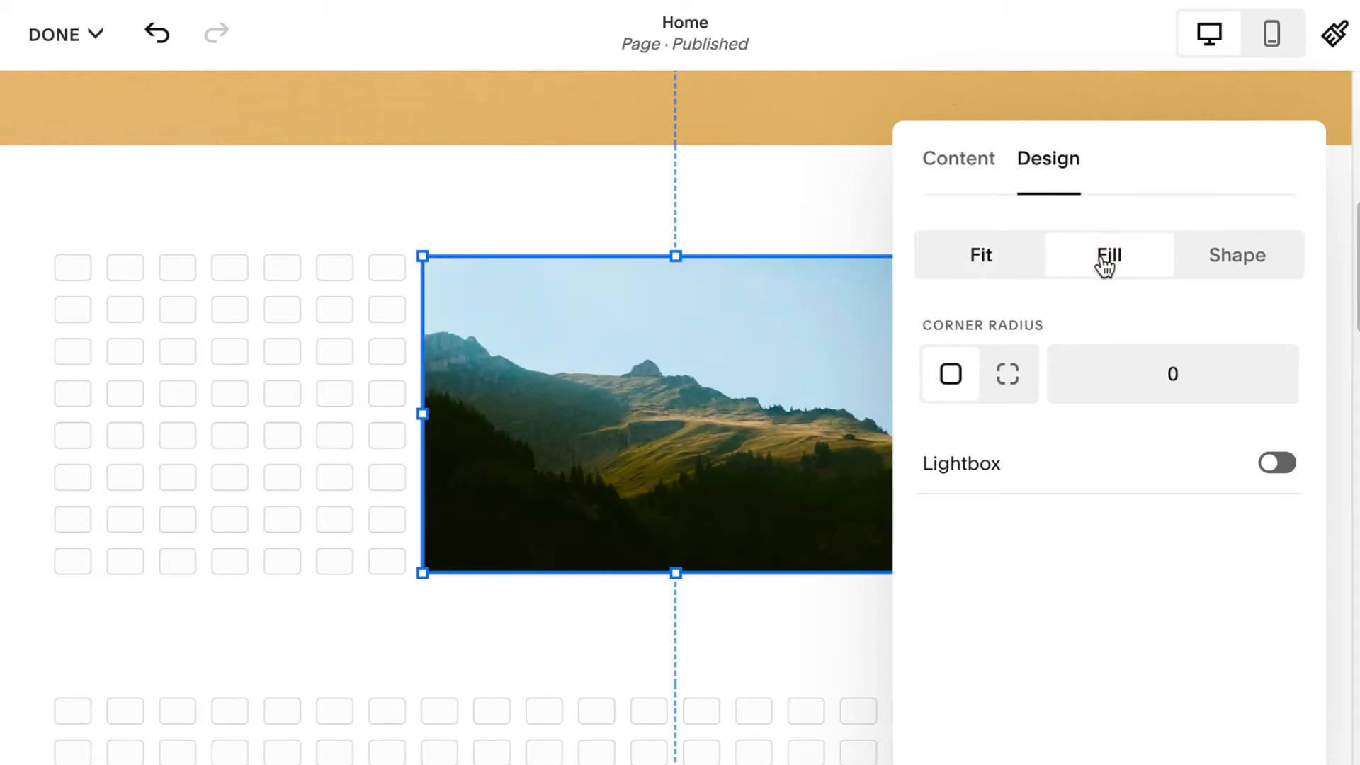
Try the circle shape on the photo, toggling Stretch on and off.
{"action": "left_click", "coordinate": [1225, 271]}
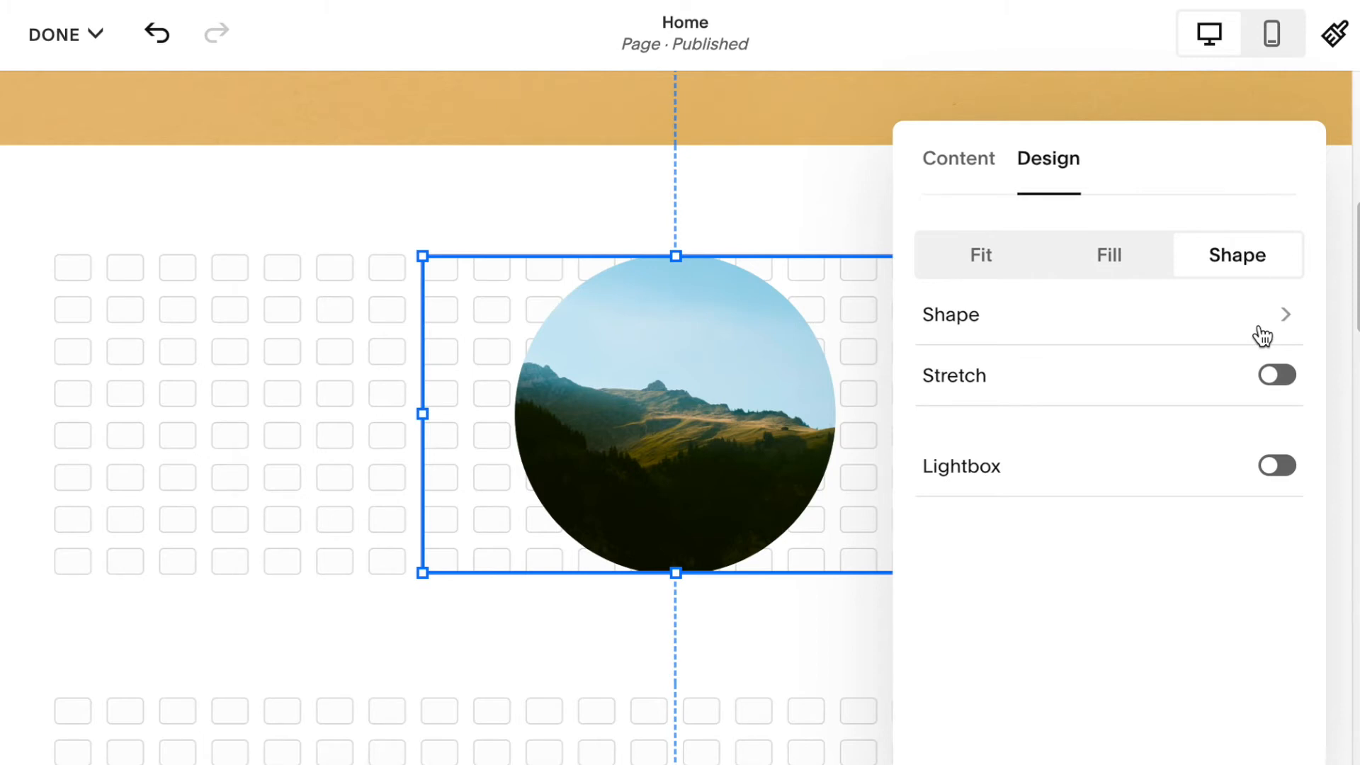
{"action": "left_click", "coordinate": [1278, 377]}
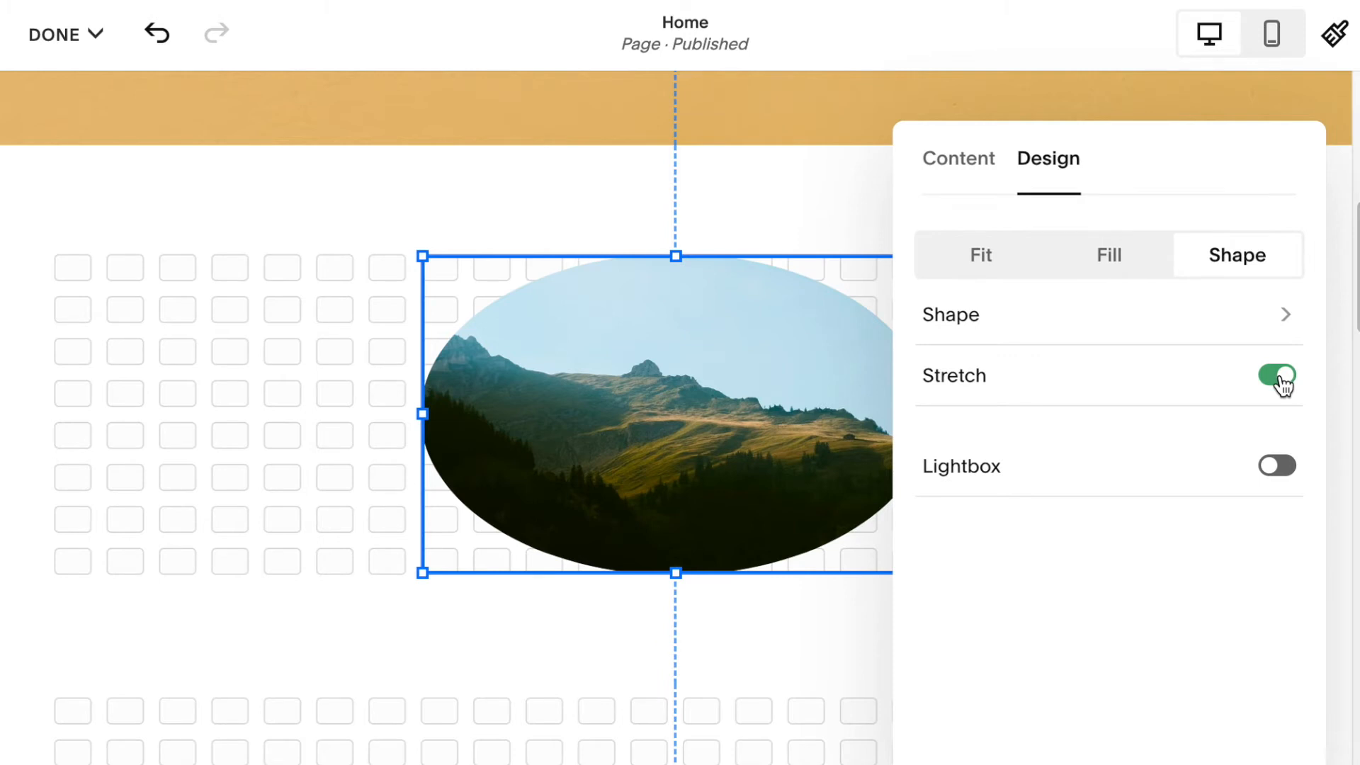
{"action": "left_click", "coordinate": [1279, 378]}
Try the diamond shape on the photo with and without Stretch, and return the design to Fill.
{"action": "left_click", "coordinate": [1278, 309]}
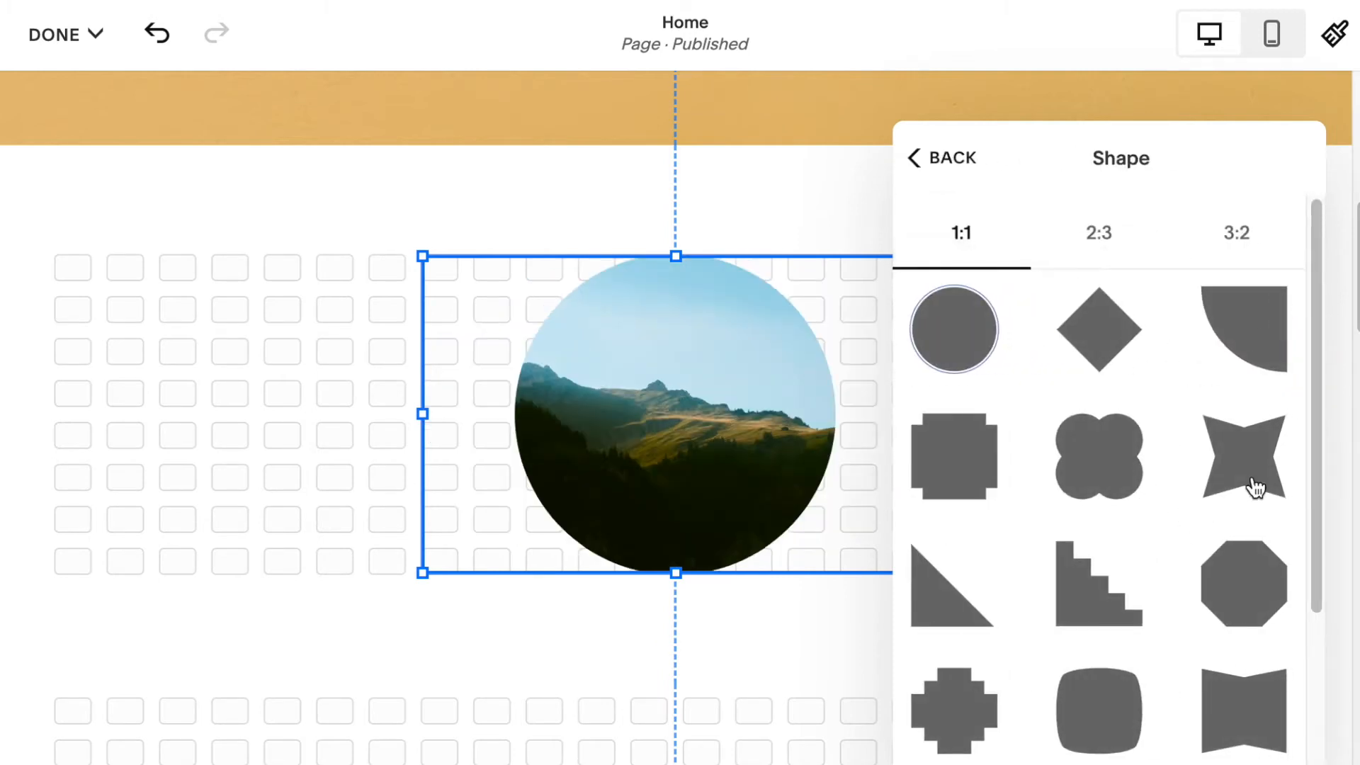
{"action": "left_click", "coordinate": [1132, 372]}
{"action": "left_click", "coordinate": [932, 172]}
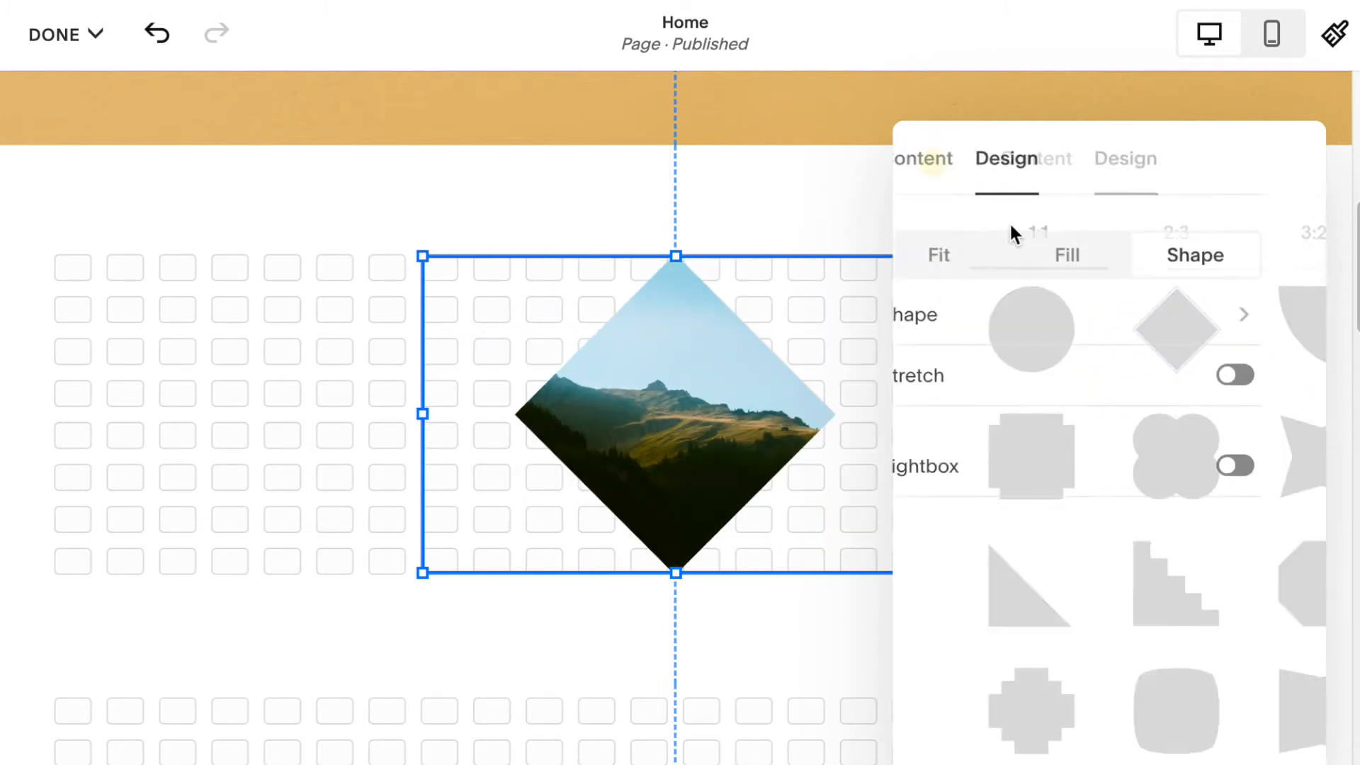
{"action": "left_click", "coordinate": [1285, 381]}
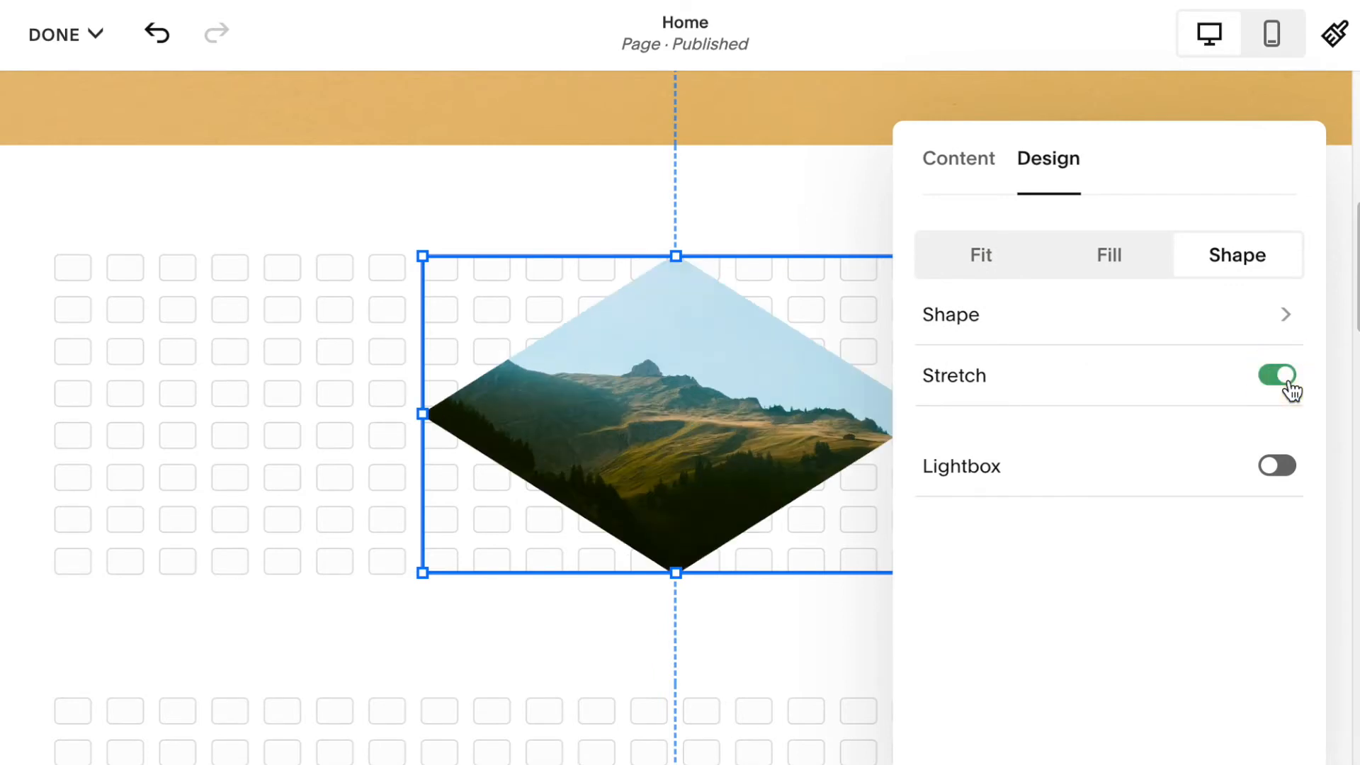
{"action": "left_click", "coordinate": [1289, 388]}
{"action": "left_click", "coordinate": [1106, 262]}
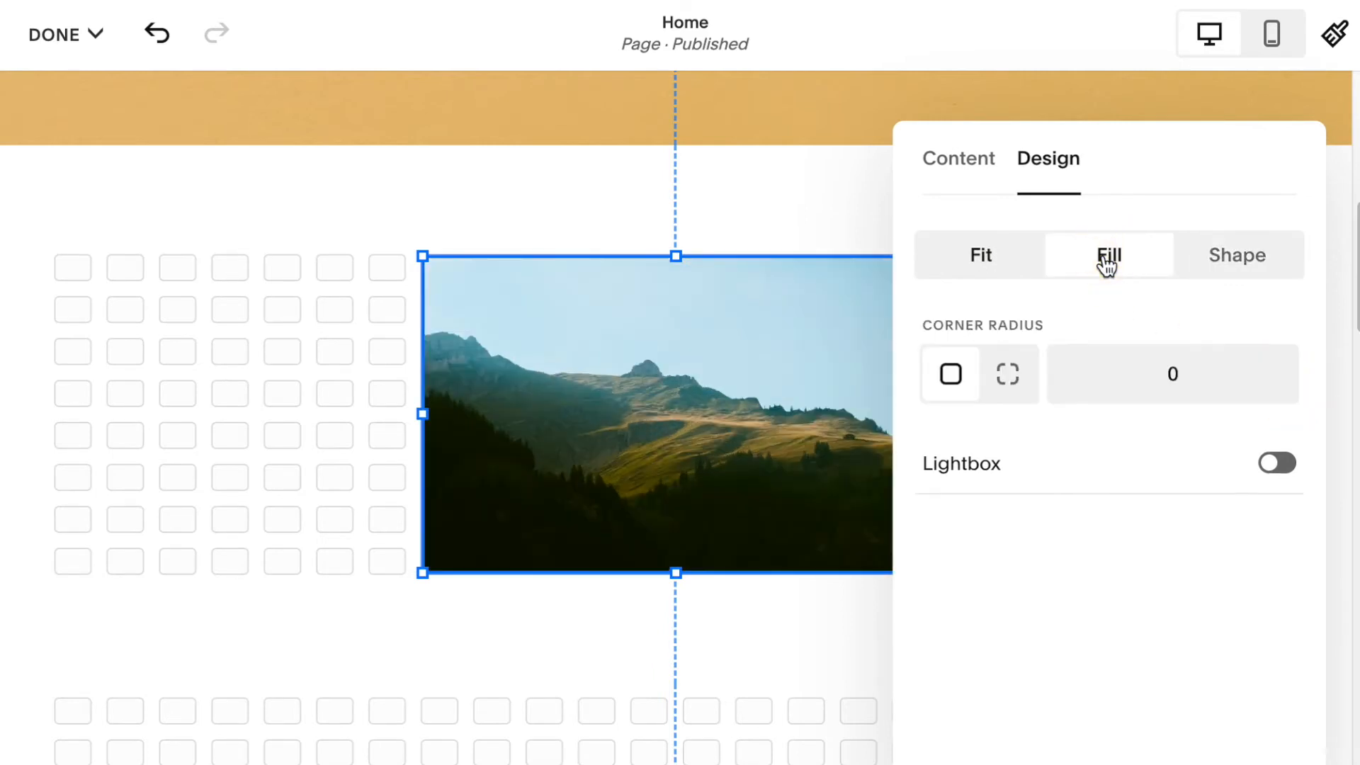
Close the image settings and extend the mountain photo block downward to nine grid rows tall.
{"action": "left_click", "coordinate": [779, 206]}
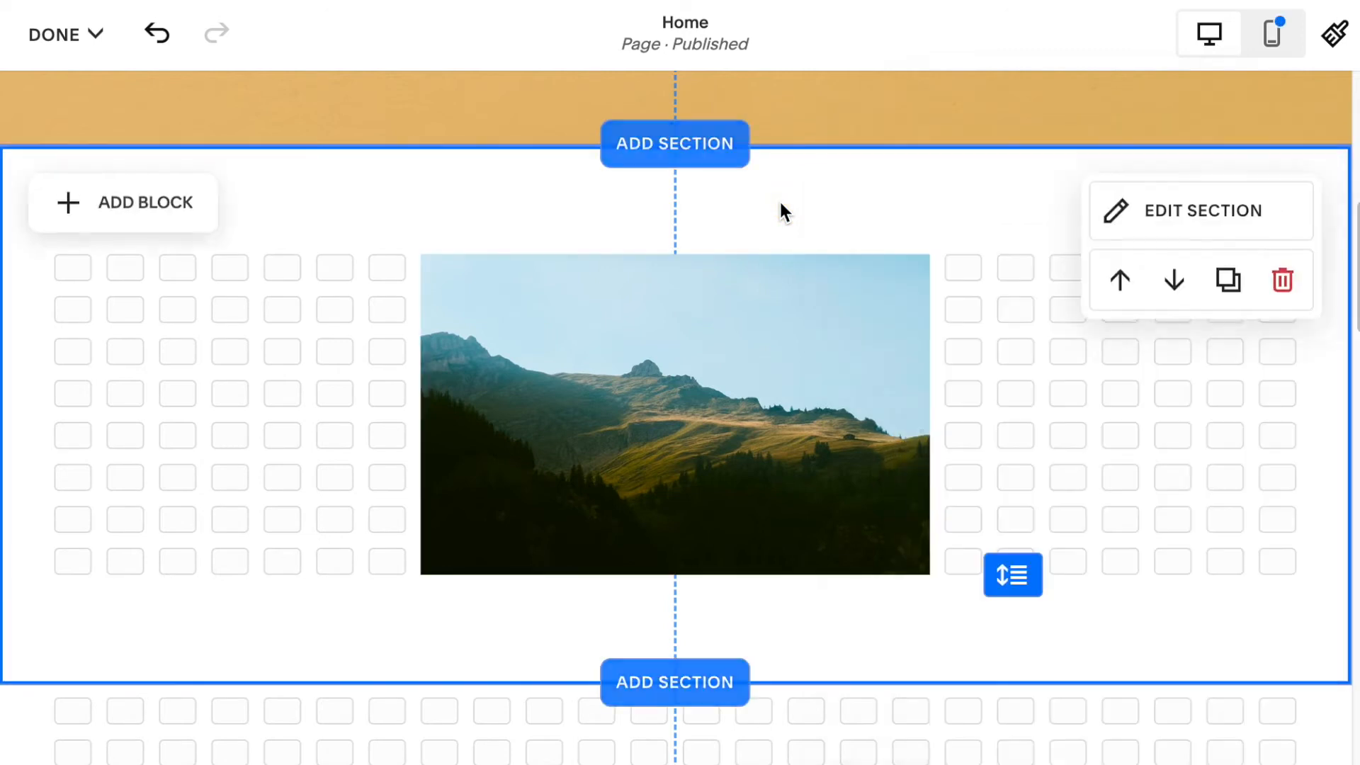
{"action": "left_click", "coordinate": [783, 395]}
{"action": "left_click_drag", "start_coordinate": [933, 568], "coordinate": [916, 633]}
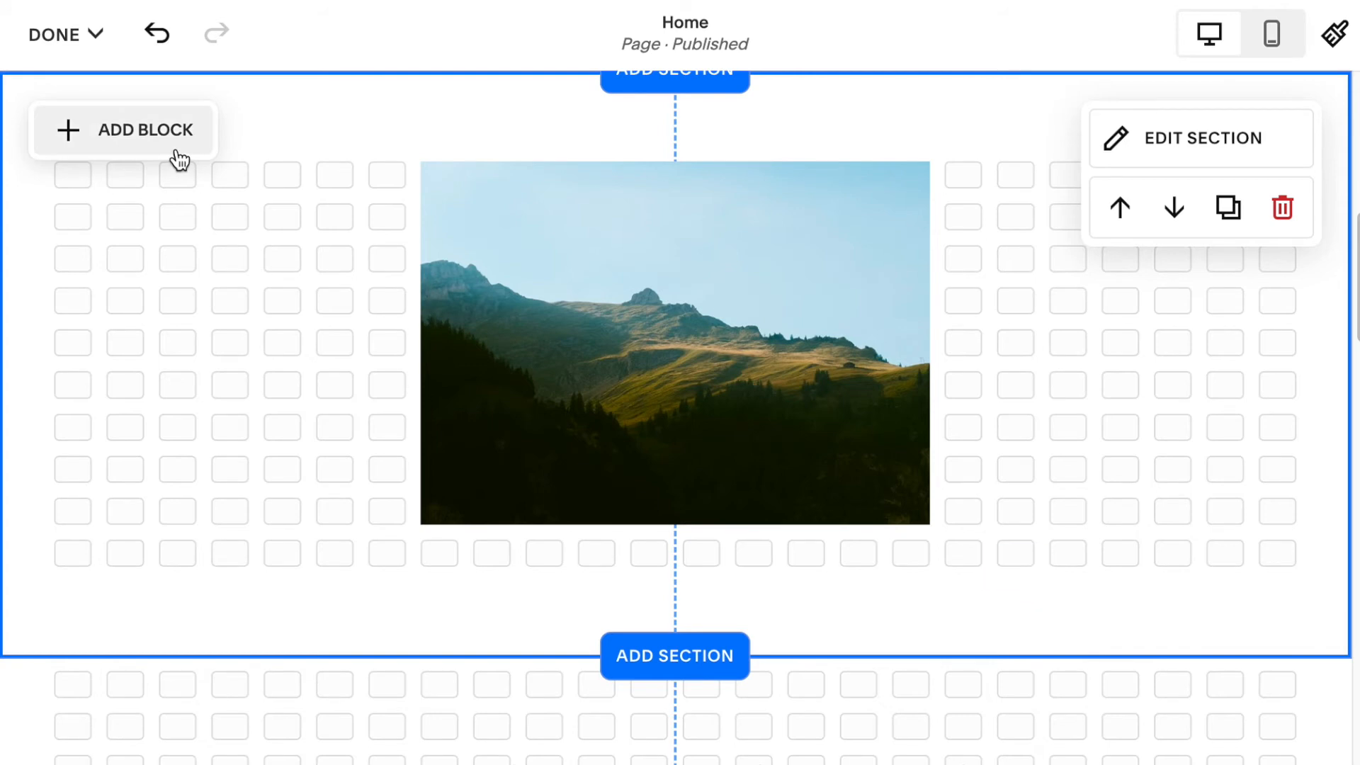
Add a second, smaller mountain photo block and place it in front, overlapping the large photo's lower-right corner.
{"action": "key", "text": "super+v"}
{"action": "left_click_drag", "start_coordinate": [187, 259], "coordinate": [881, 386]}
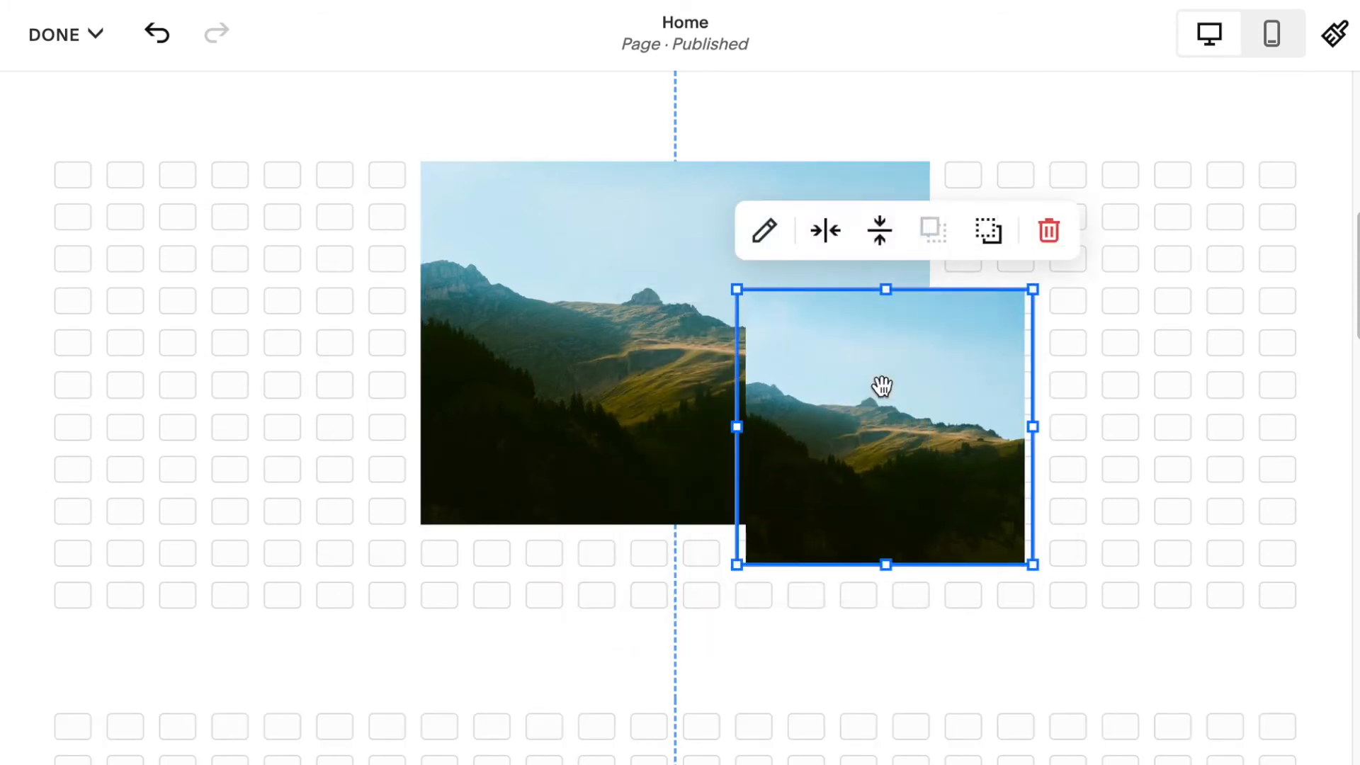
{"action": "left_click", "coordinate": [990, 241]}
{"action": "left_click", "coordinate": [932, 232]}
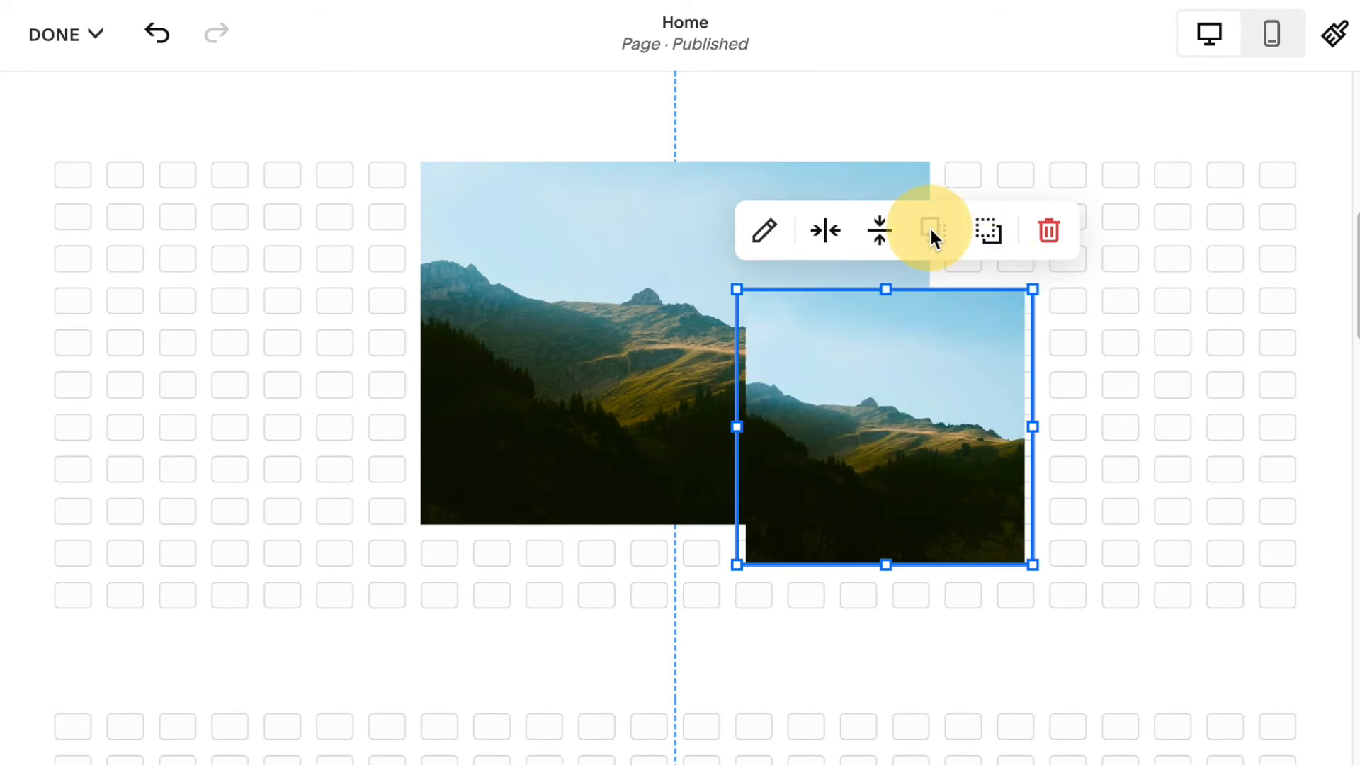
{"action": "left_click_drag", "start_coordinate": [913, 417], "coordinate": [885, 429]}
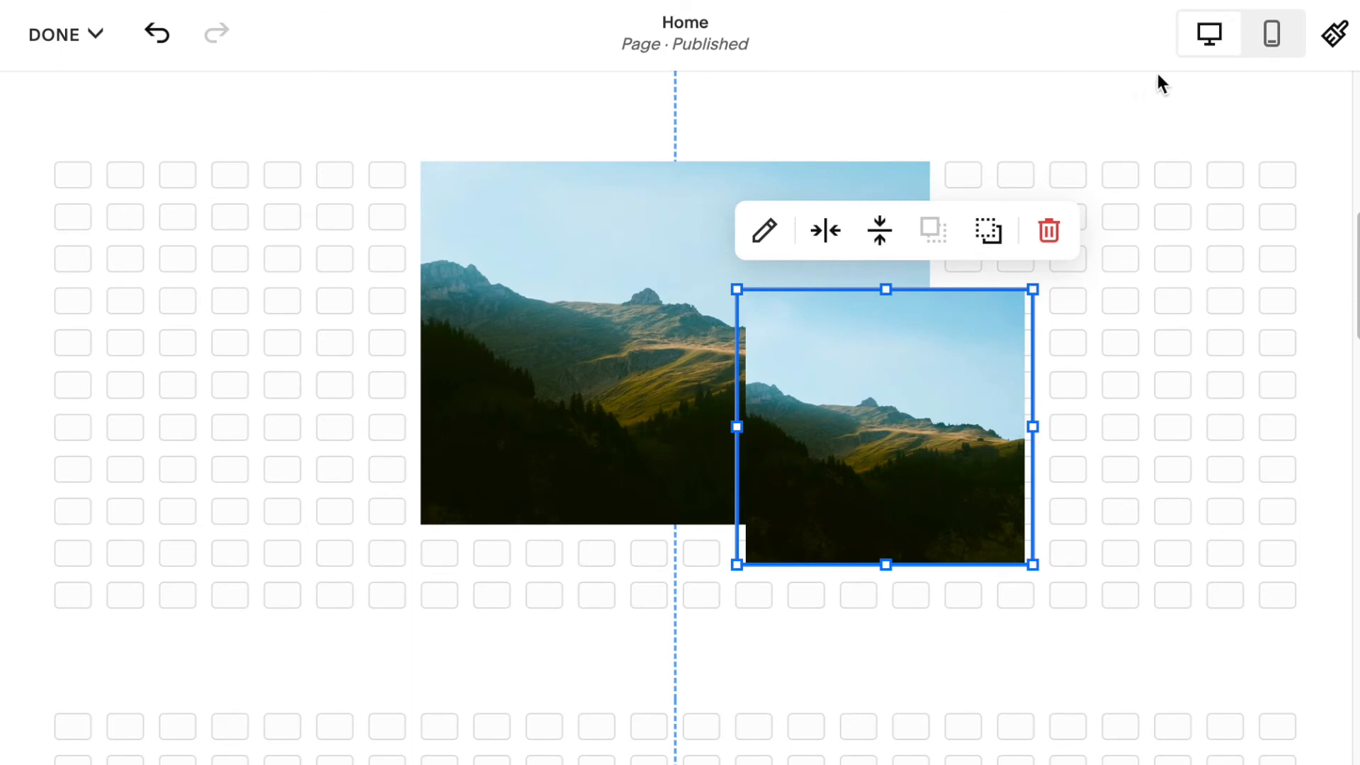
In the mobile layout, move the smaller photo over the large photo's lower-right area and narrow its block until the photo fills it.
{"action": "left_click", "coordinate": [1269, 44]}
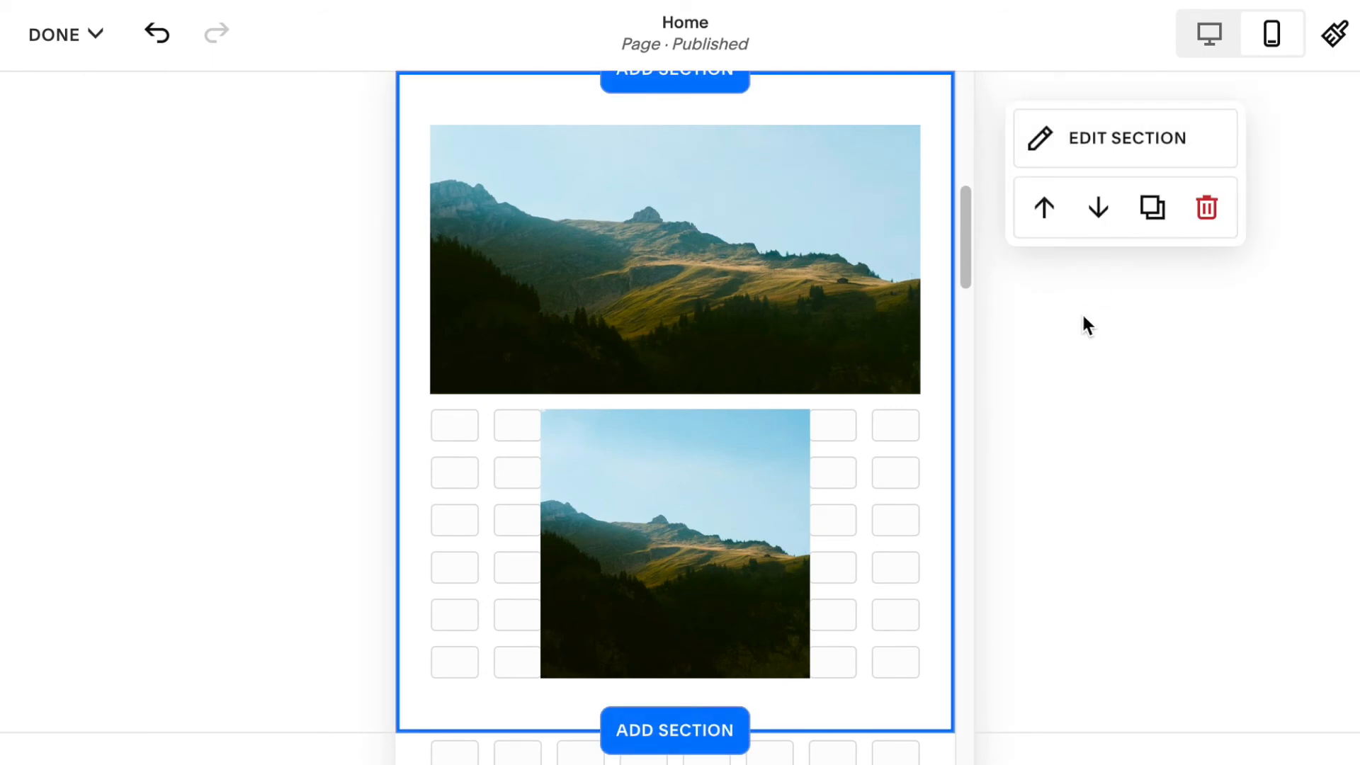
{"action": "left_click", "coordinate": [1211, 57]}
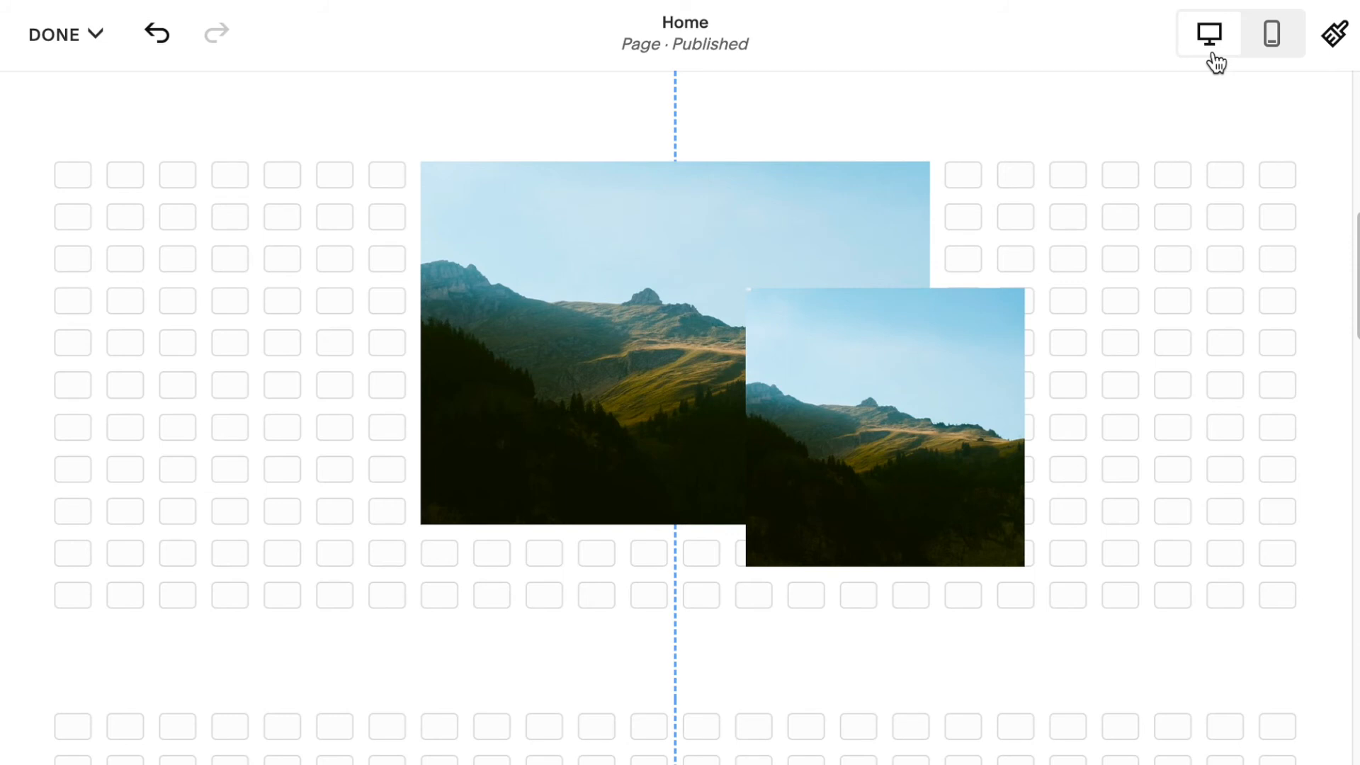
{"action": "left_click", "coordinate": [1275, 41]}
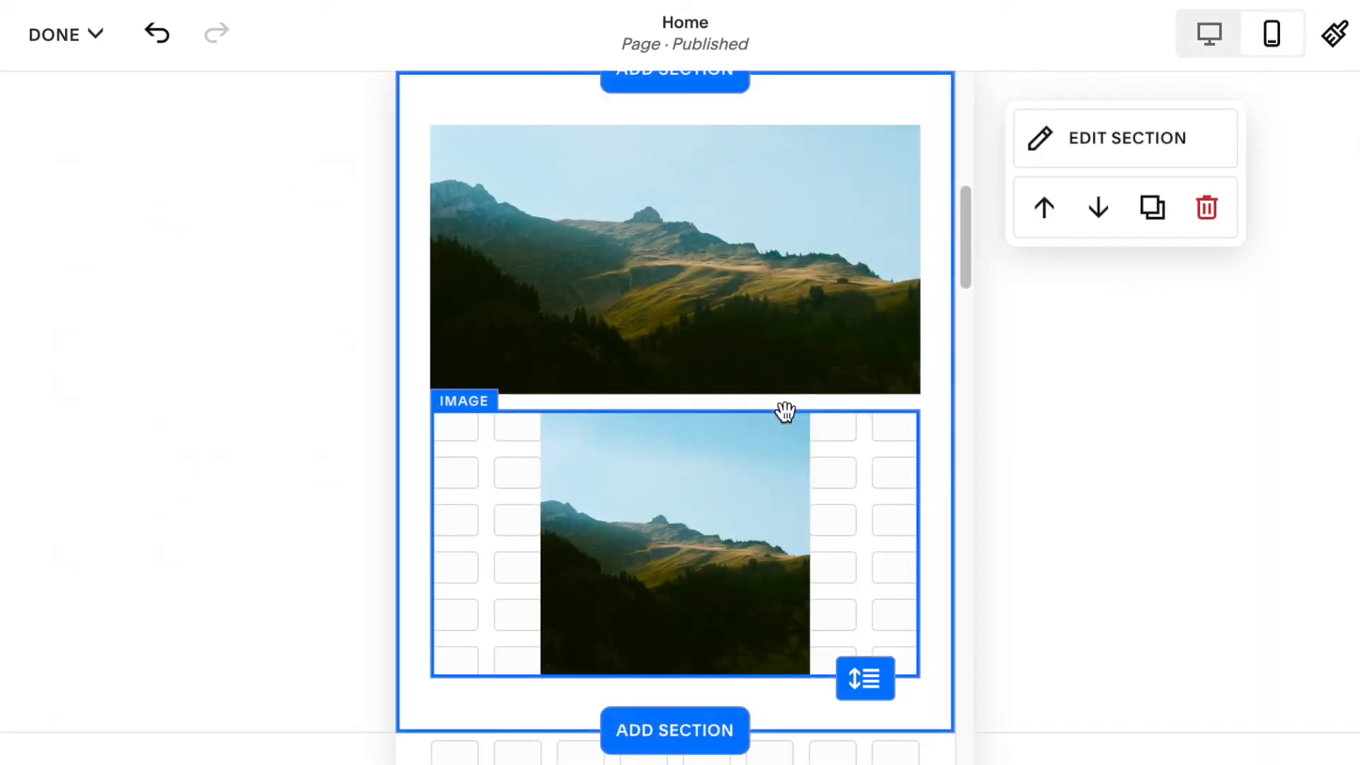
{"action": "left_click_drag", "start_coordinate": [719, 559], "coordinate": [910, 353]}
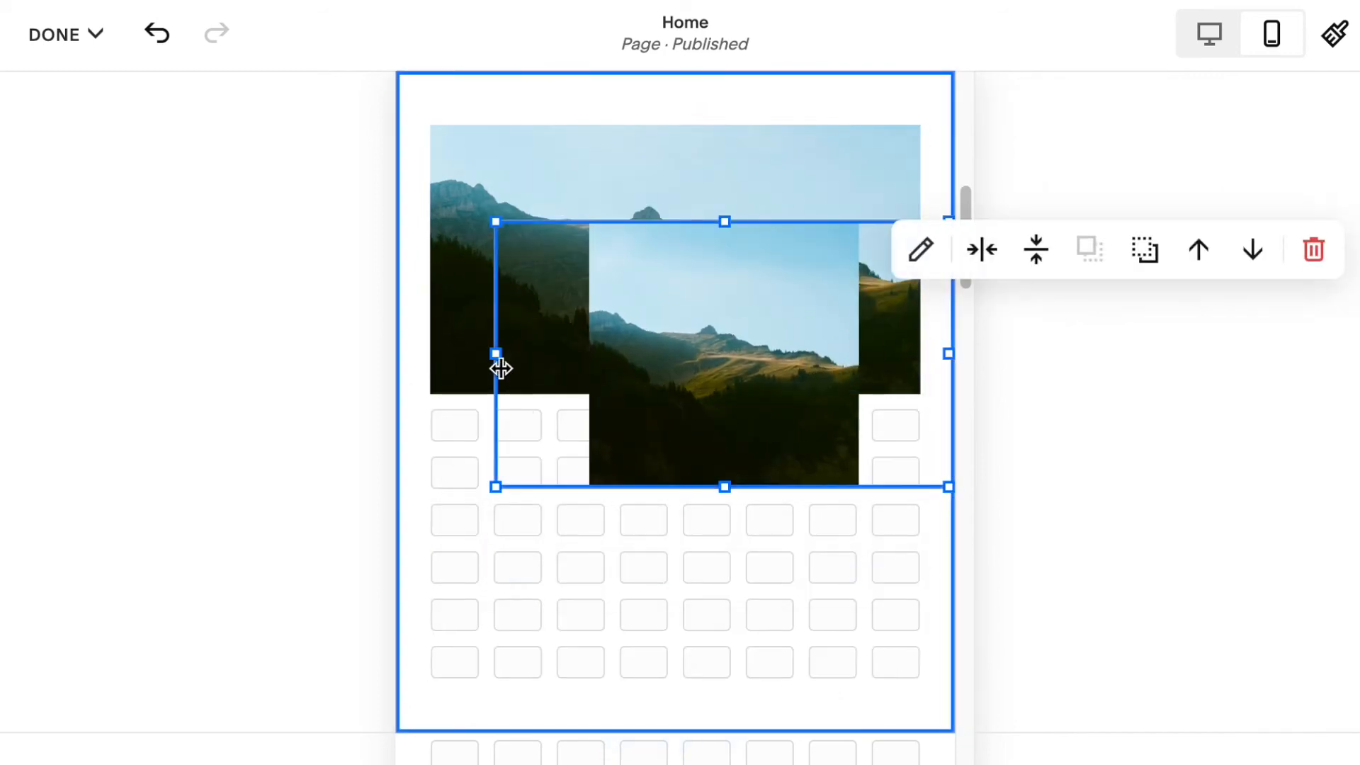
{"action": "left_click_drag", "start_coordinate": [495, 352], "coordinate": [676, 360]}
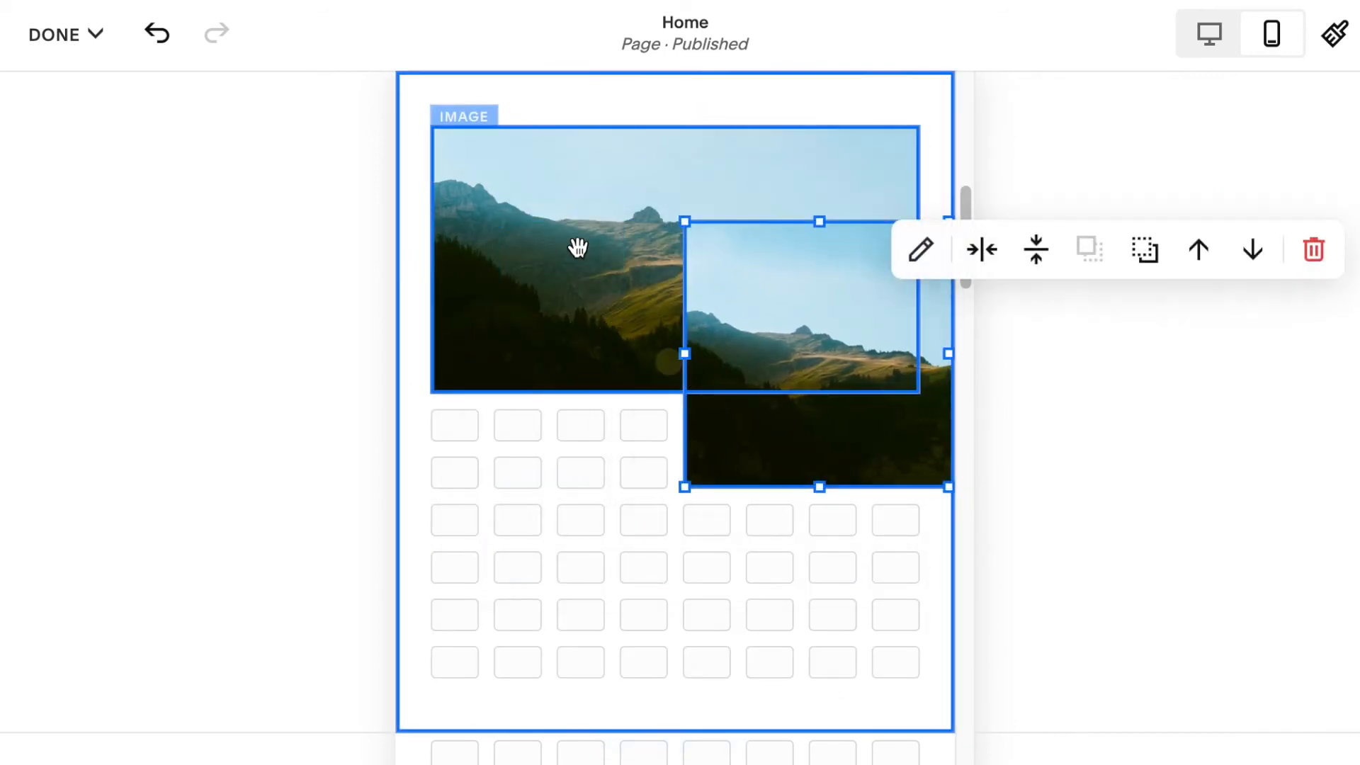
Resize the large mobile photo to seven columns by eight rows and move the smaller photo two rows down.
{"action": "left_click", "coordinate": [839, 165]}
{"action": "left_click_drag", "start_coordinate": [920, 391], "coordinate": [864, 520]}
{"action": "left_click_drag", "start_coordinate": [916, 364], "coordinate": [907, 465]}
Shorten the mobile section by two grid rows and compare the desktop and mobile layouts.
{"action": "left_click_drag", "start_coordinate": [871, 677], "coordinate": [869, 607]}
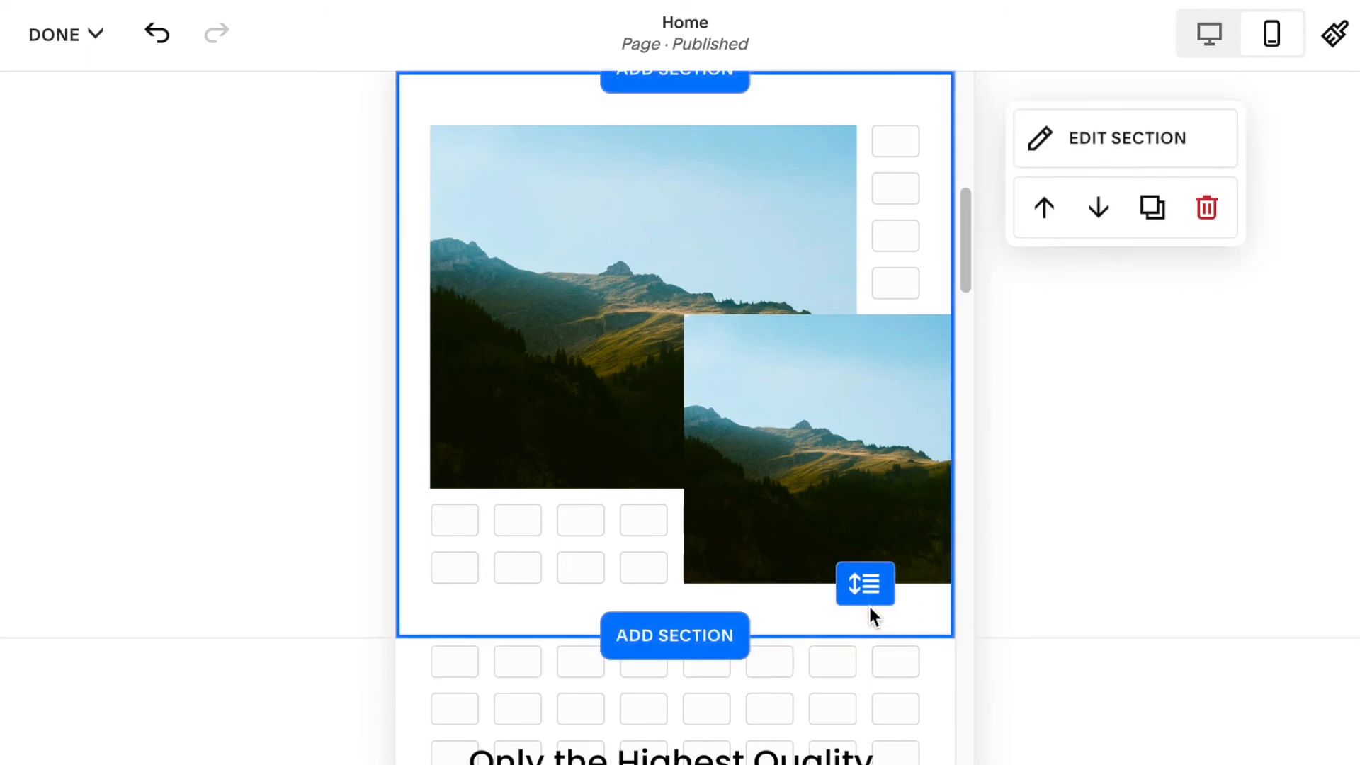
{"action": "left_click", "coordinate": [1209, 35]}
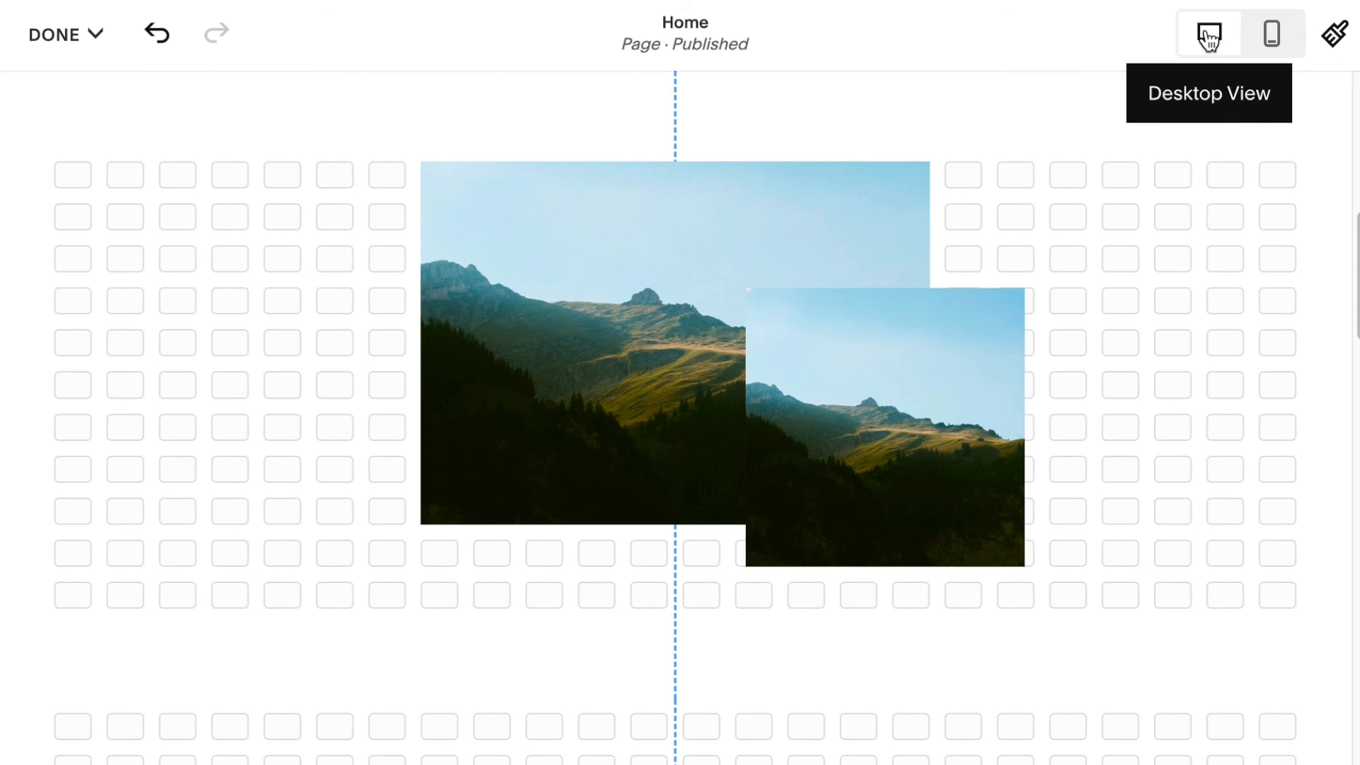
{"action": "left_click", "coordinate": [1272, 37]}
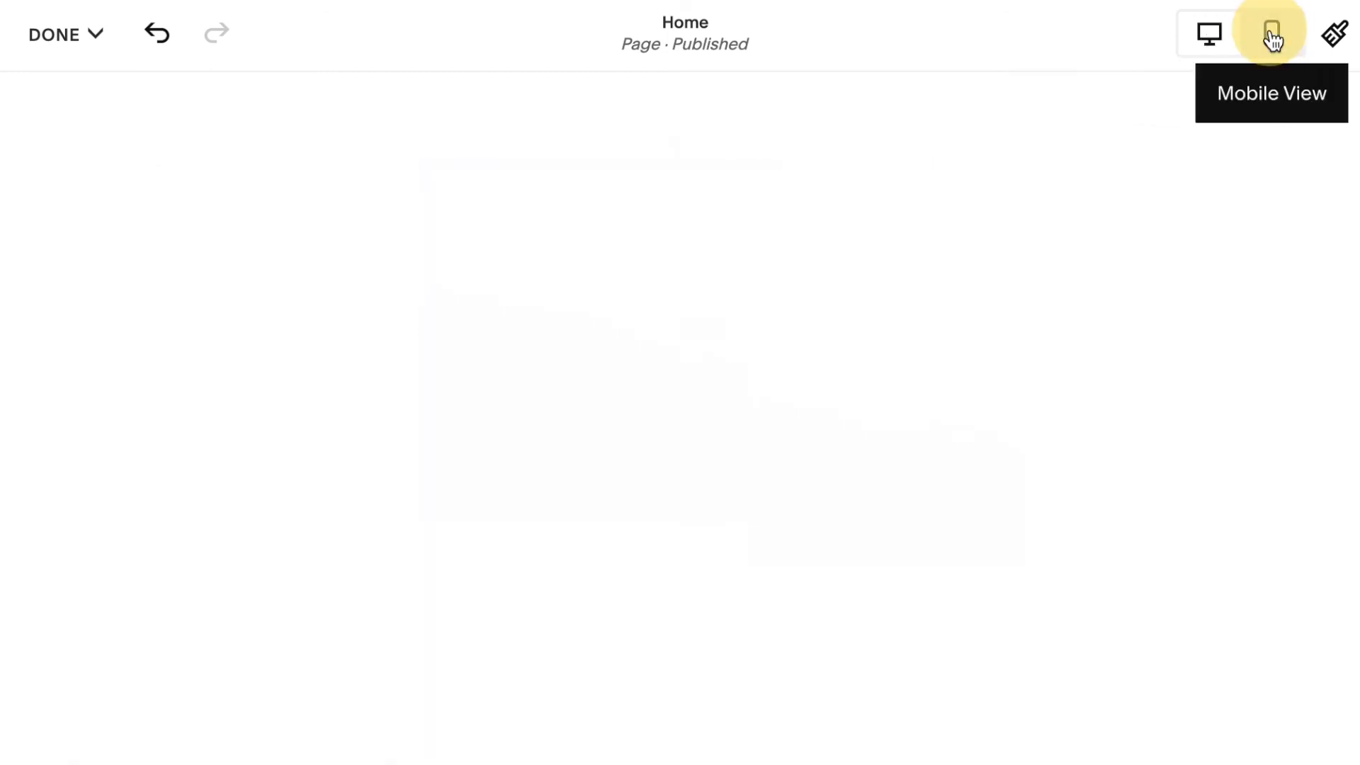